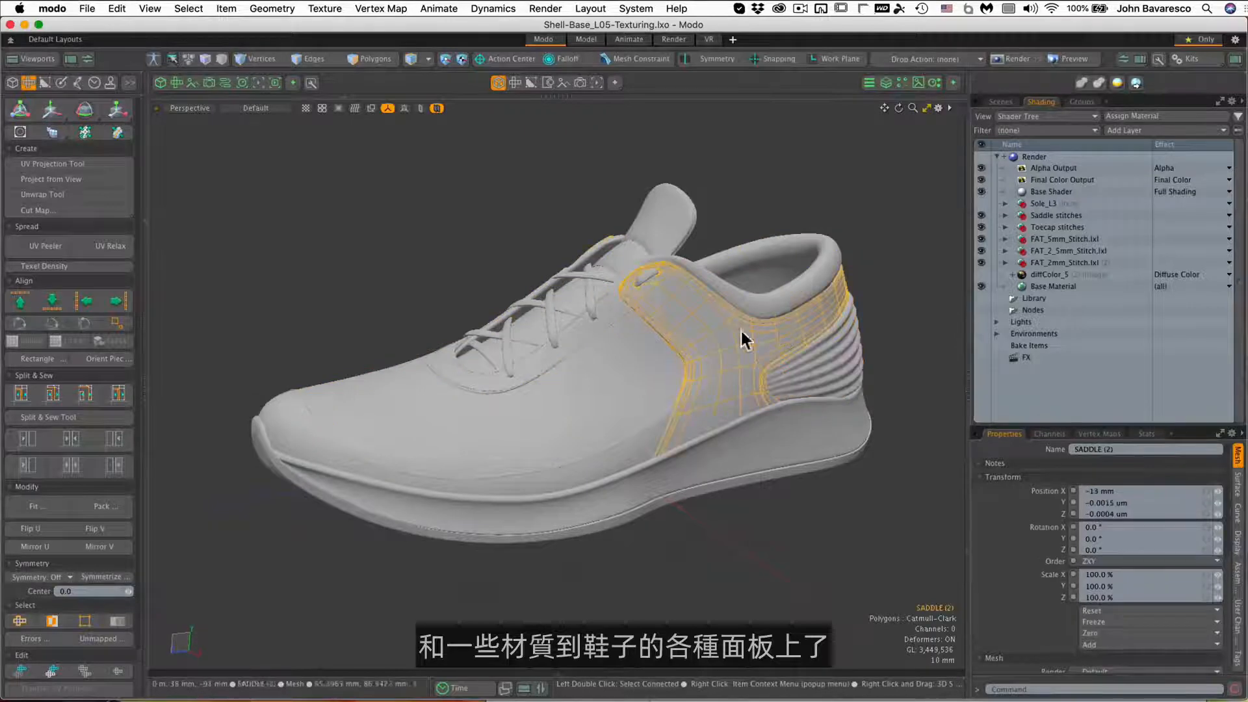
# Deselect the saddle, show the UV view beside the perspective view, and select the INNER SHELL mesh.
pyautogui.click(384, 245)
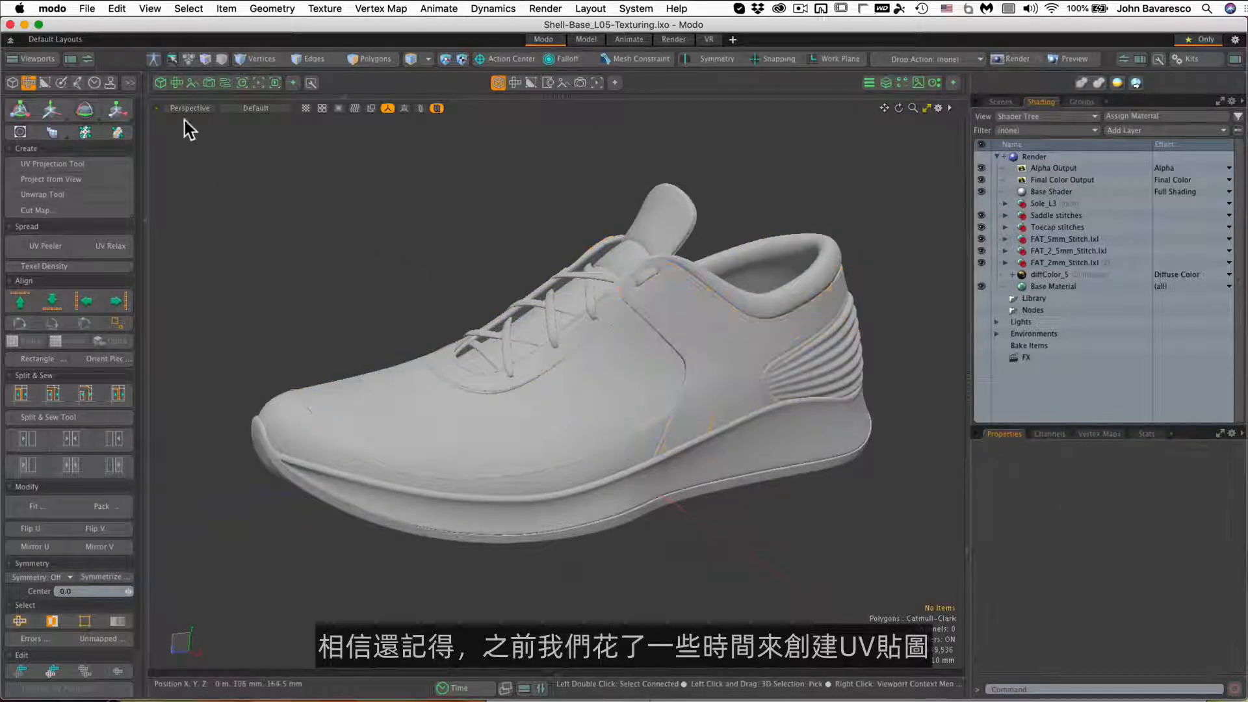
pyautogui.click(175, 81)
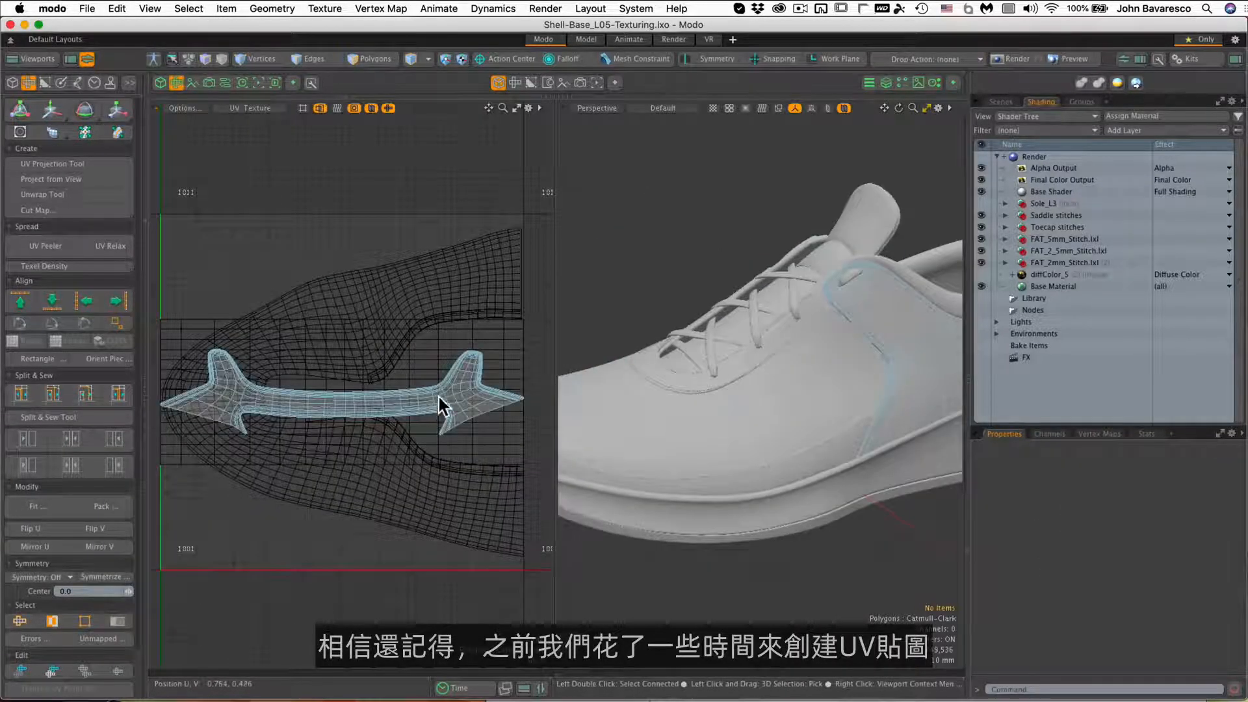
pyautogui.click(408, 299)
pyautogui.keyDown('alt'); pyautogui.scroll(-3, 627, 354); pyautogui.keyUp('alt')
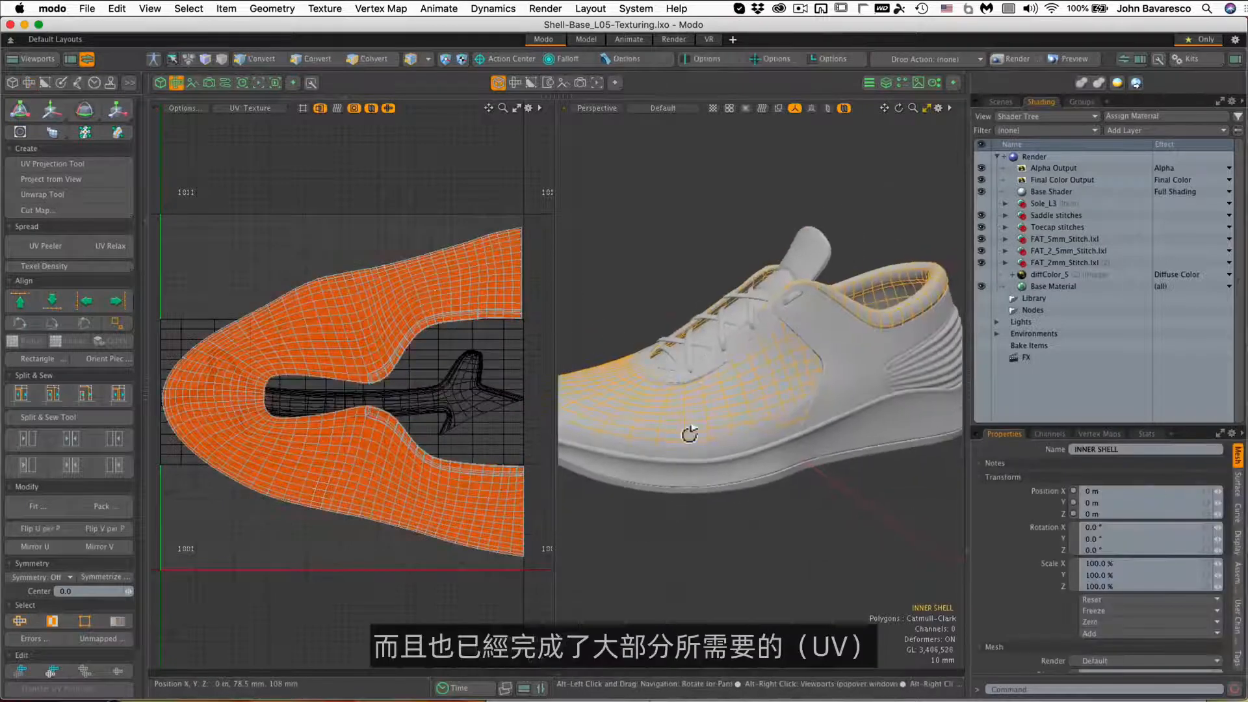
pyautogui.keyDown('alt'); pyautogui.moveTo(689, 434); pyautogui.dragTo(788, 381); pyautogui.keyUp('alt')
pyautogui.scroll(-3, 822, 395)
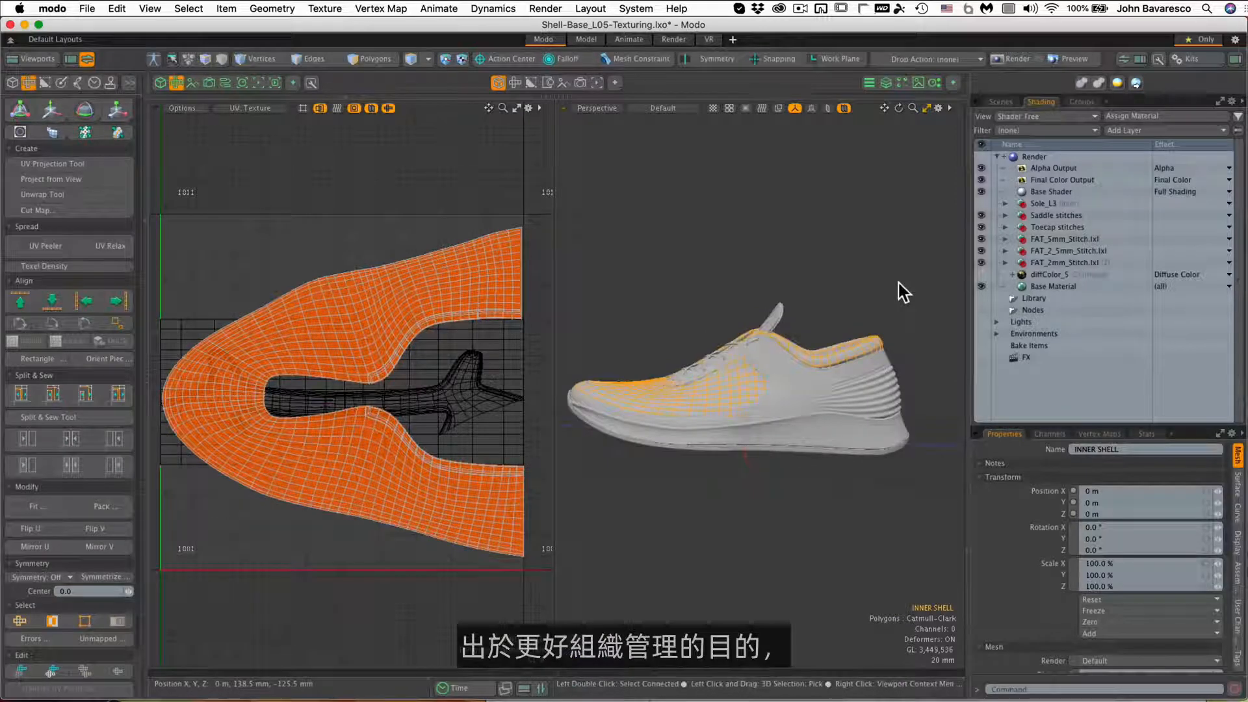
# Add a folder to the Shader Tree and move the five stitch materials, from Saddle stitches to FAT_2mm_Stitch.lxl, into it.
pyautogui.click(1160, 131)
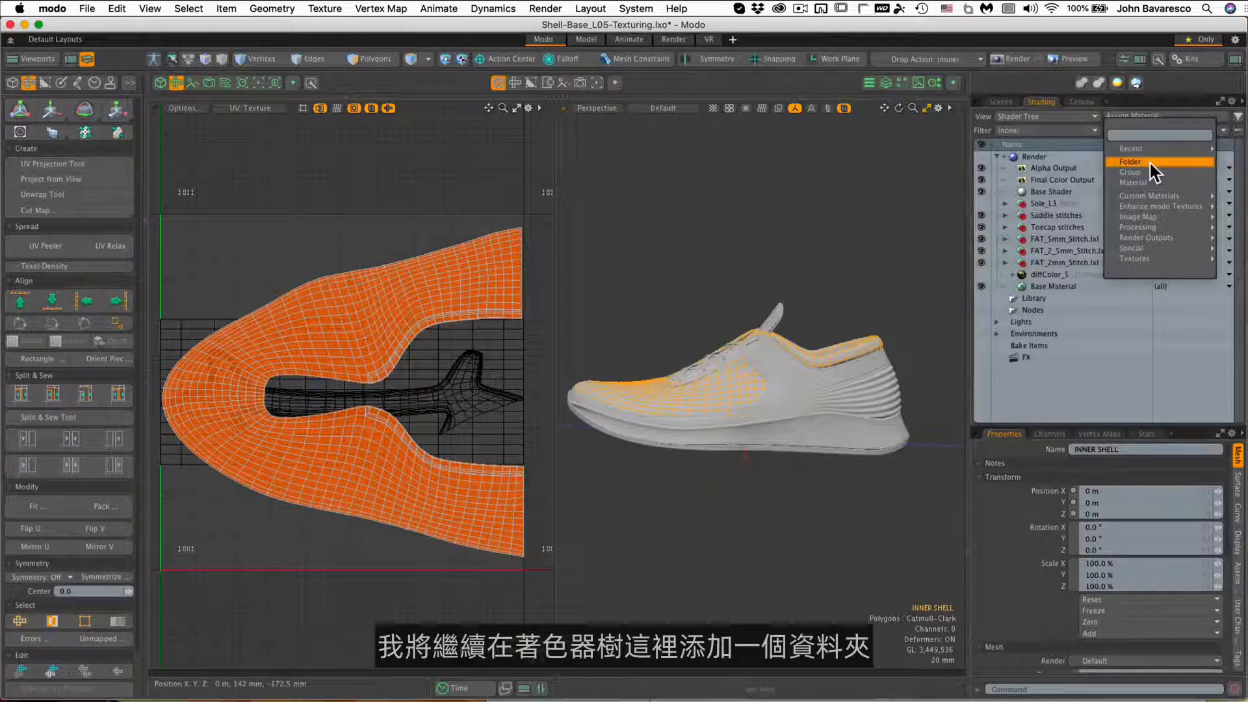
pyautogui.click(1149, 161)
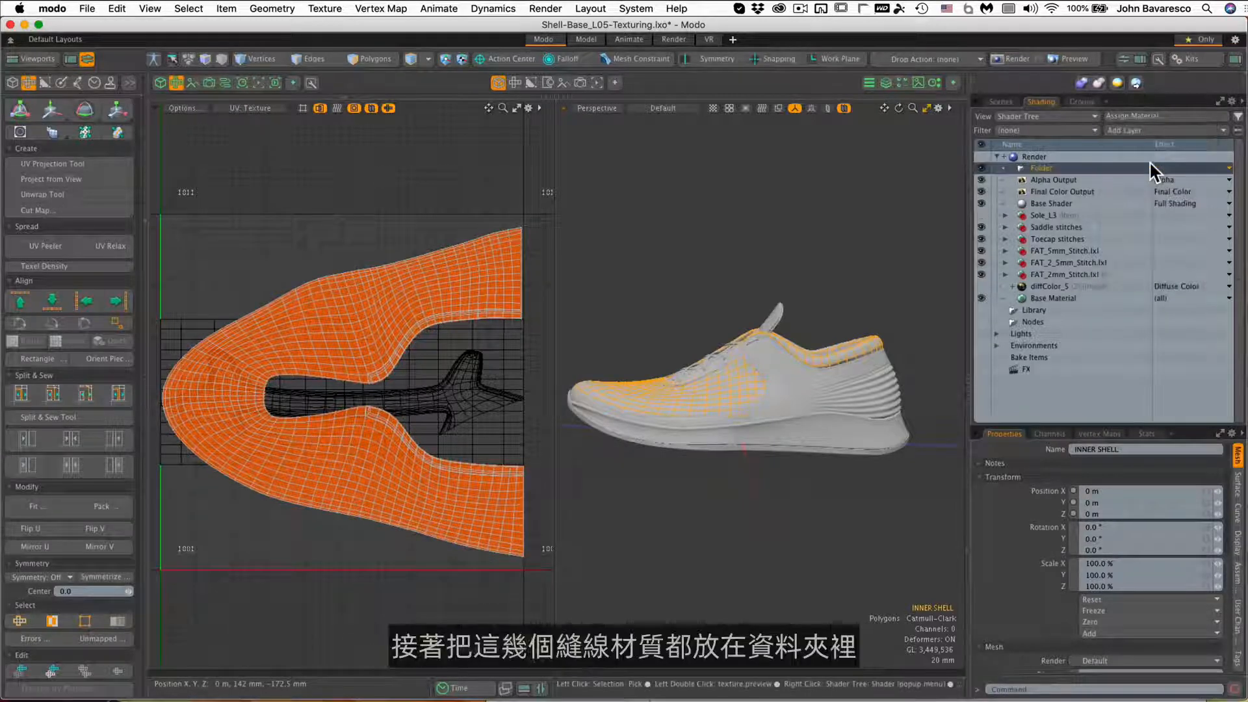
pyautogui.click(1048, 225)
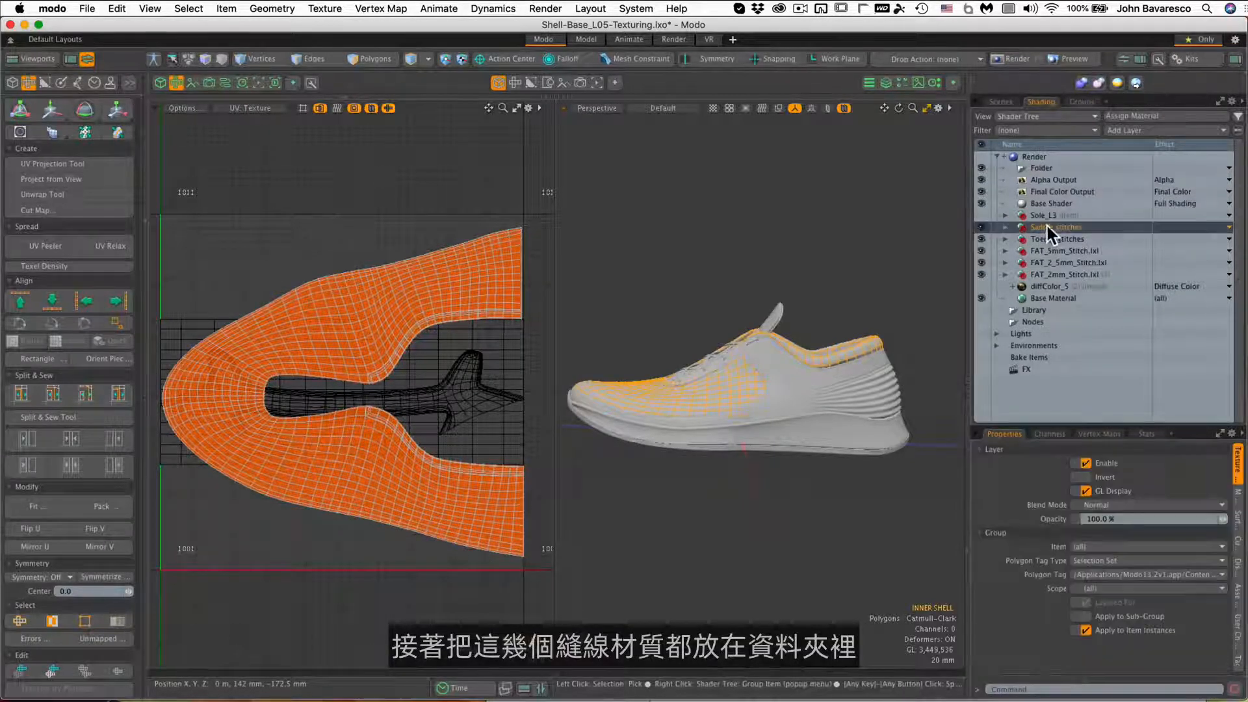
pyautogui.keyDown('shift'); pyautogui.click(1052, 274); pyautogui.keyUp('shift')
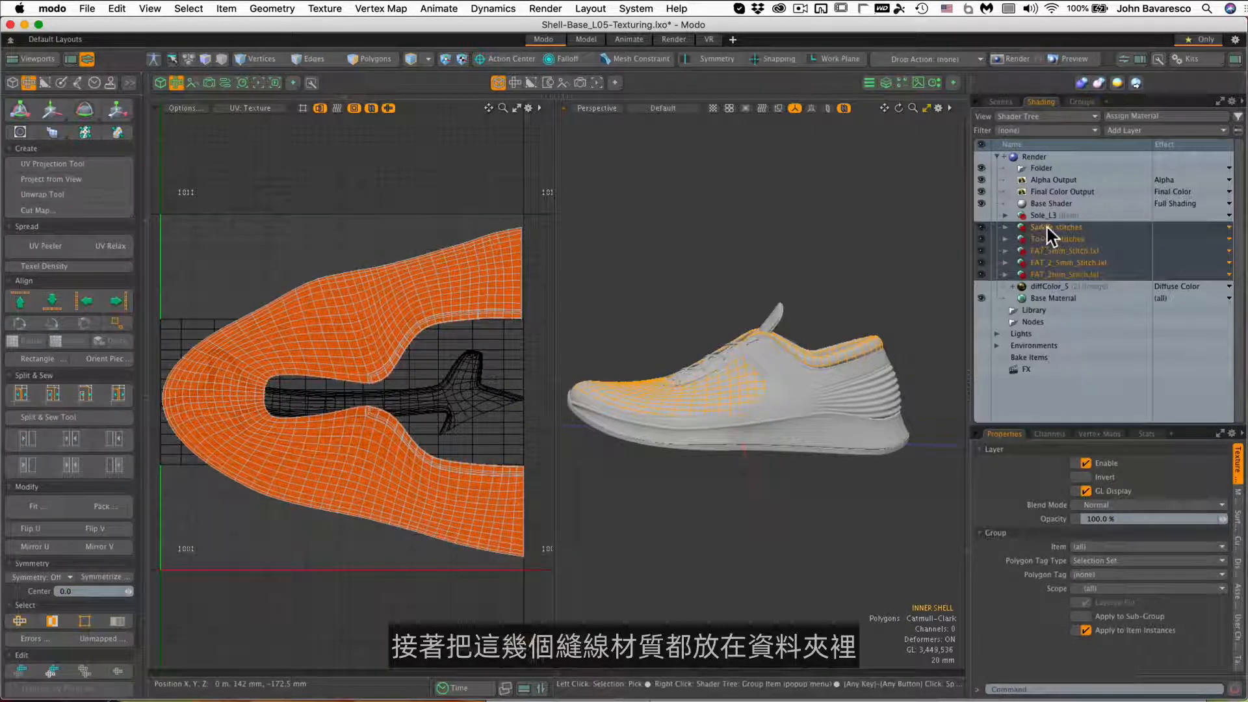
pyautogui.moveTo(1048, 228); pyautogui.dragTo(1043, 169)
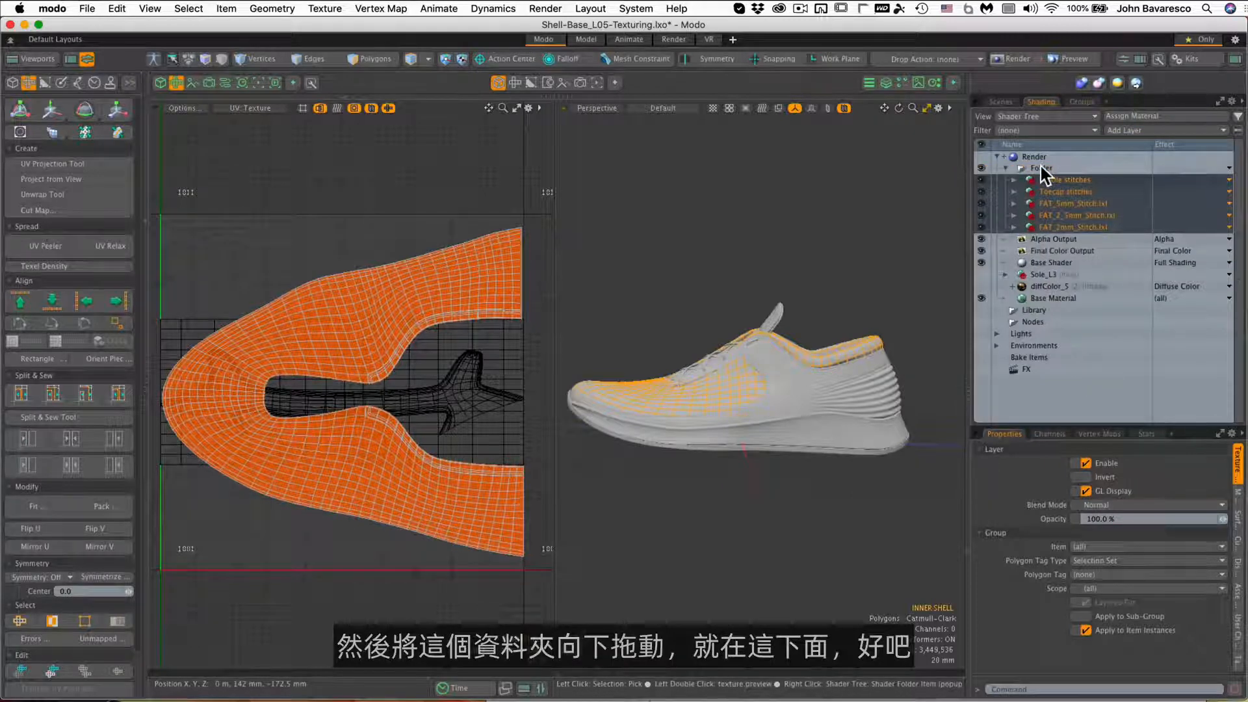
# Collapse the stitch folder and place it directly below Base Shader in the Shader Tree.
pyautogui.click(1040, 167)
pyautogui.click(1006, 168)
pyautogui.moveTo(1036, 166); pyautogui.dragTo(1044, 208)
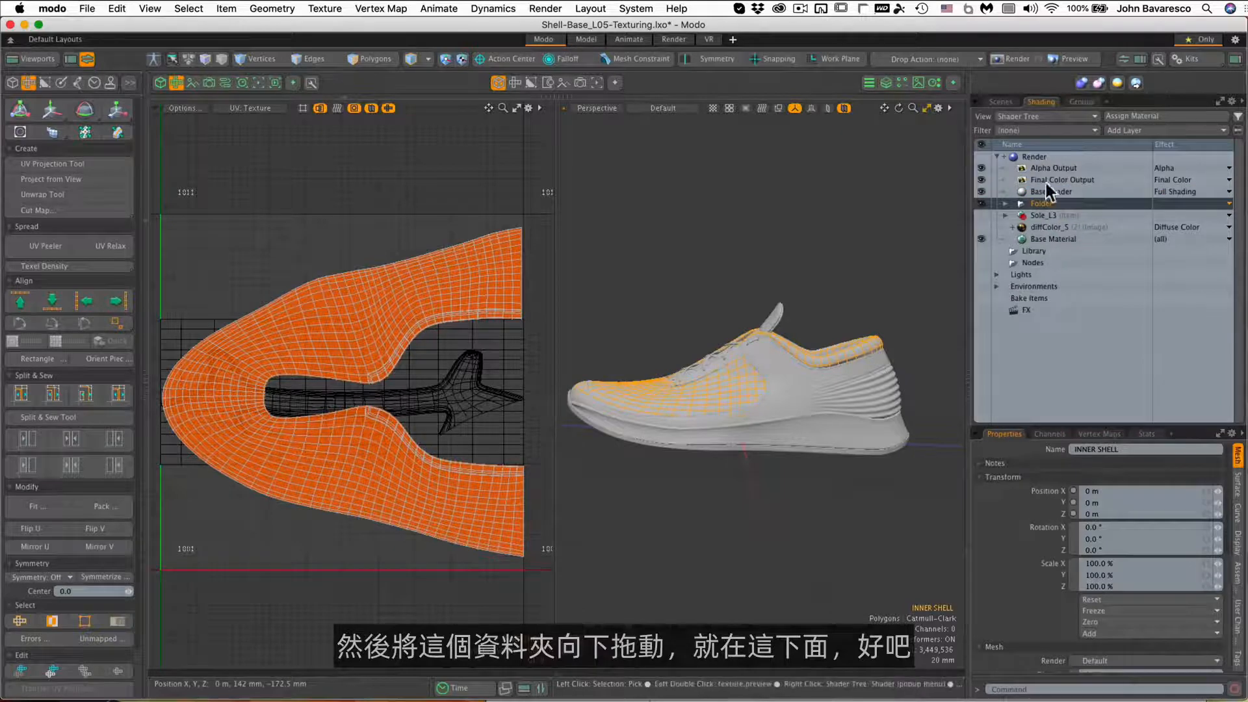
# Isolate the INNER SHELL mesh by hiding all other shoe parts.
pyautogui.click(793, 262)
pyautogui.keyDown('alt'); pyautogui.moveTo(808, 357); pyautogui.dragTo(876, 360); pyautogui.keyUp('alt')
pyautogui.keyDown('ctrl'); pyautogui.keyDown('alt'); pyautogui.moveTo(792, 388); pyautogui.dragTo(739, 436); pyautogui.keyUp('alt'); pyautogui.keyUp('ctrl')
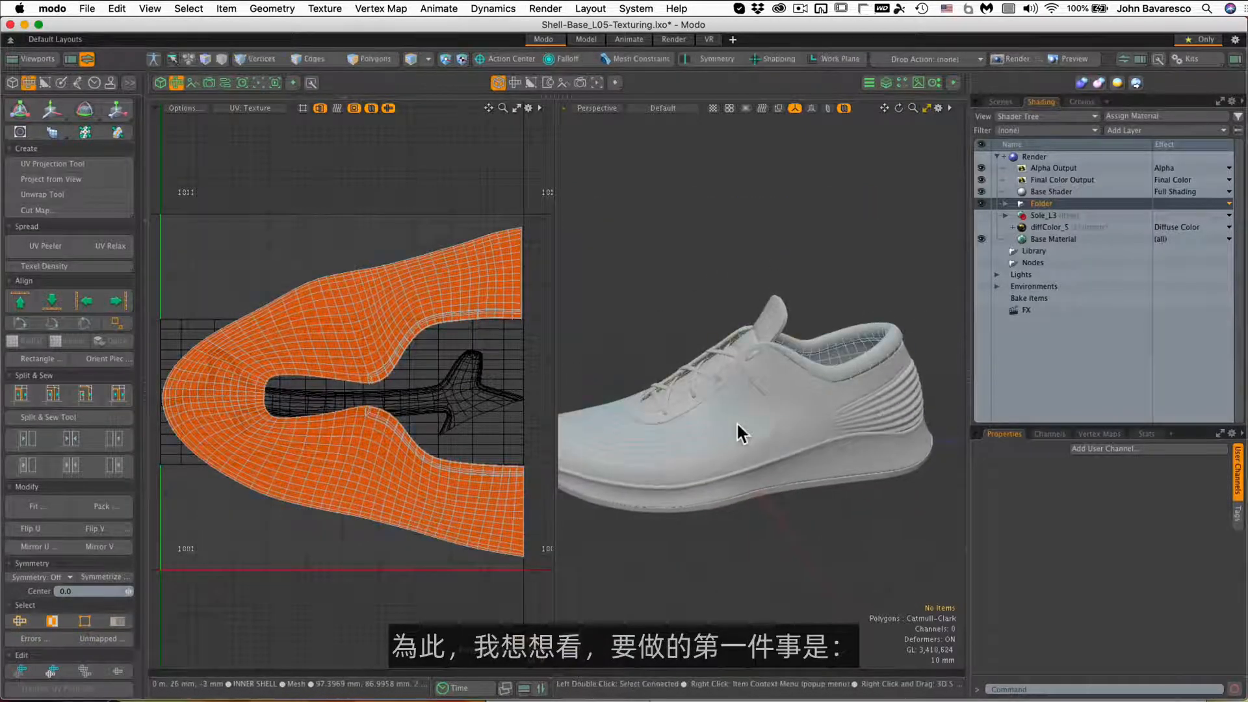
pyautogui.click(736, 421)
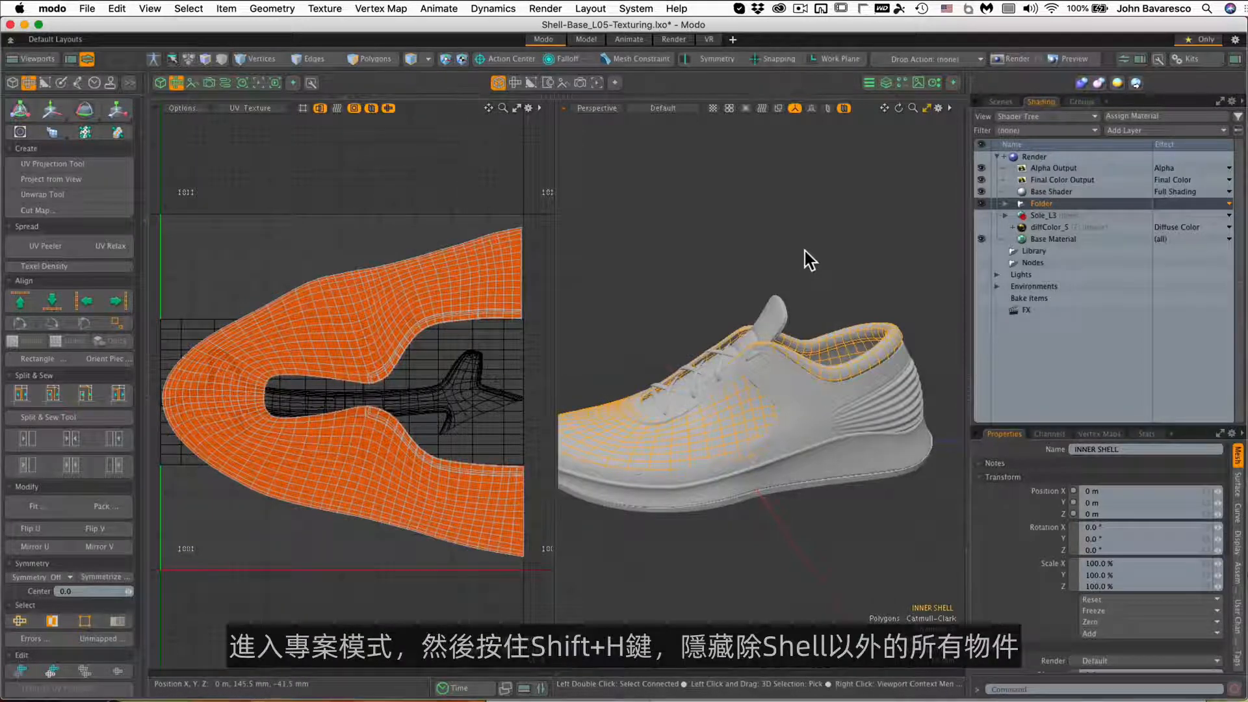
pyautogui.hotkey('shift', 'h')
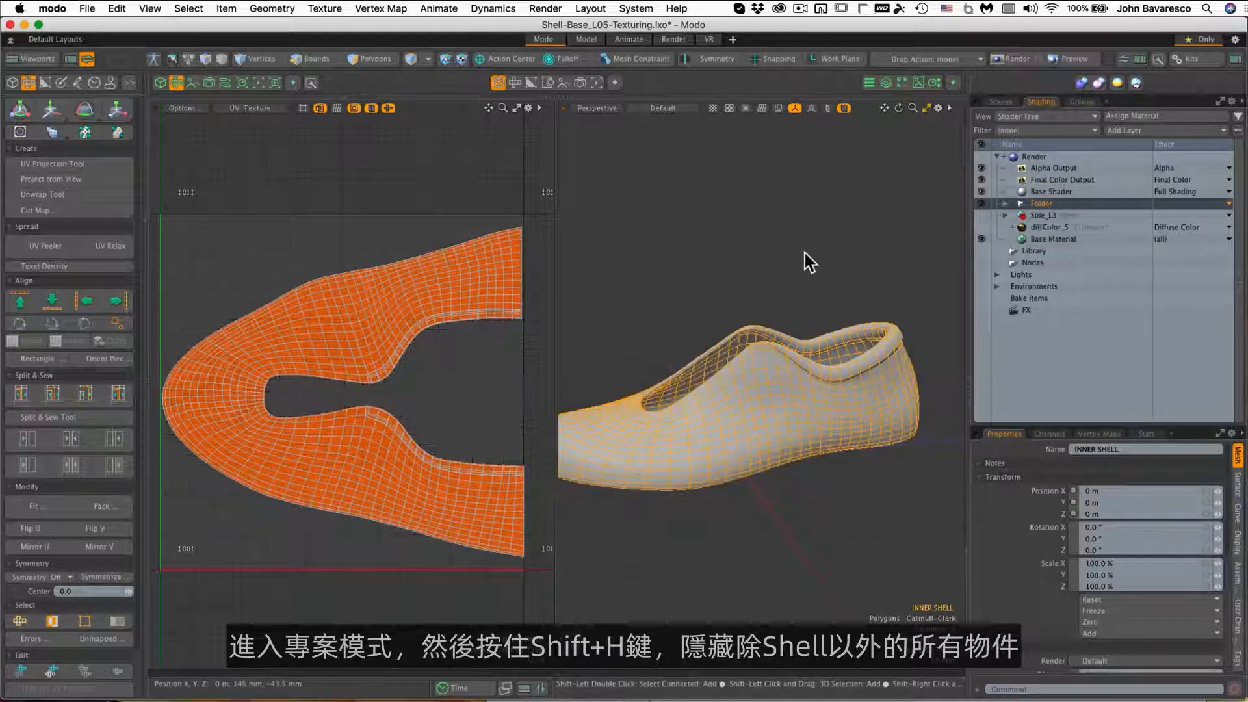
pyautogui.scroll(3, 738, 375)
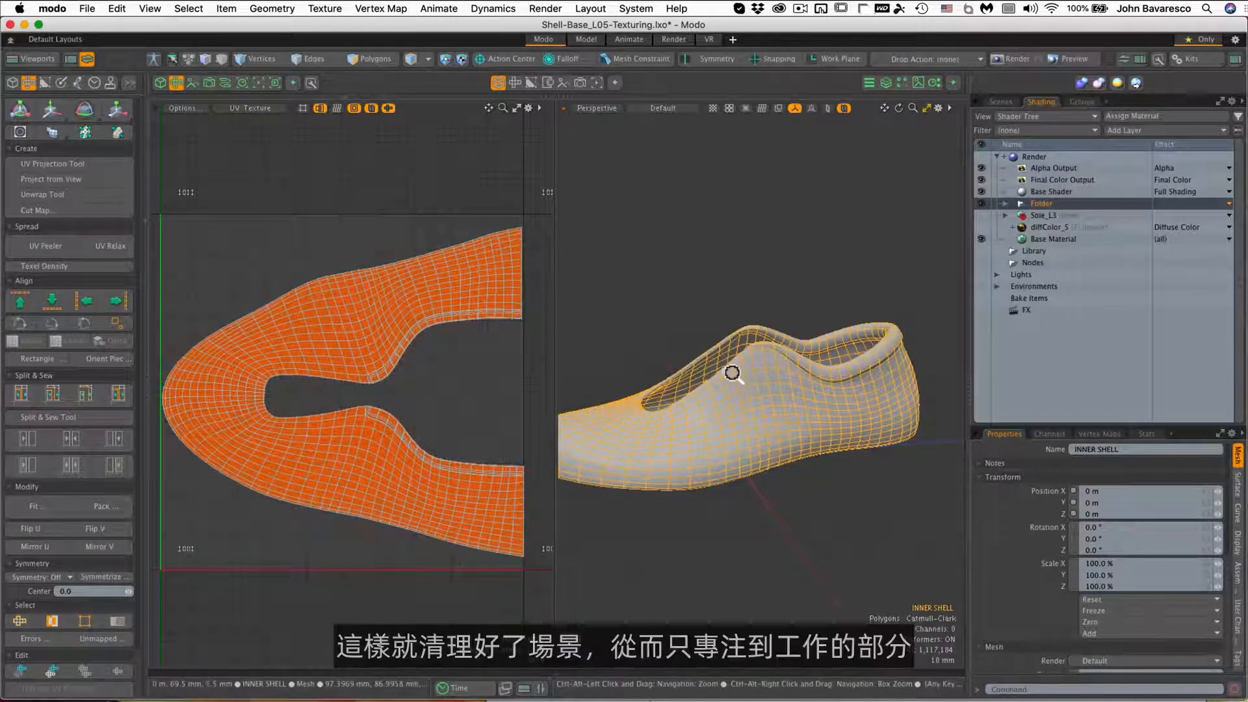
# Switch to polygon selection and select all connected polygons of the inner shell.
pyautogui.moveTo(553, 373); pyautogui.dragTo(448, 379)
pyautogui.scroll(-3, 591, 387)
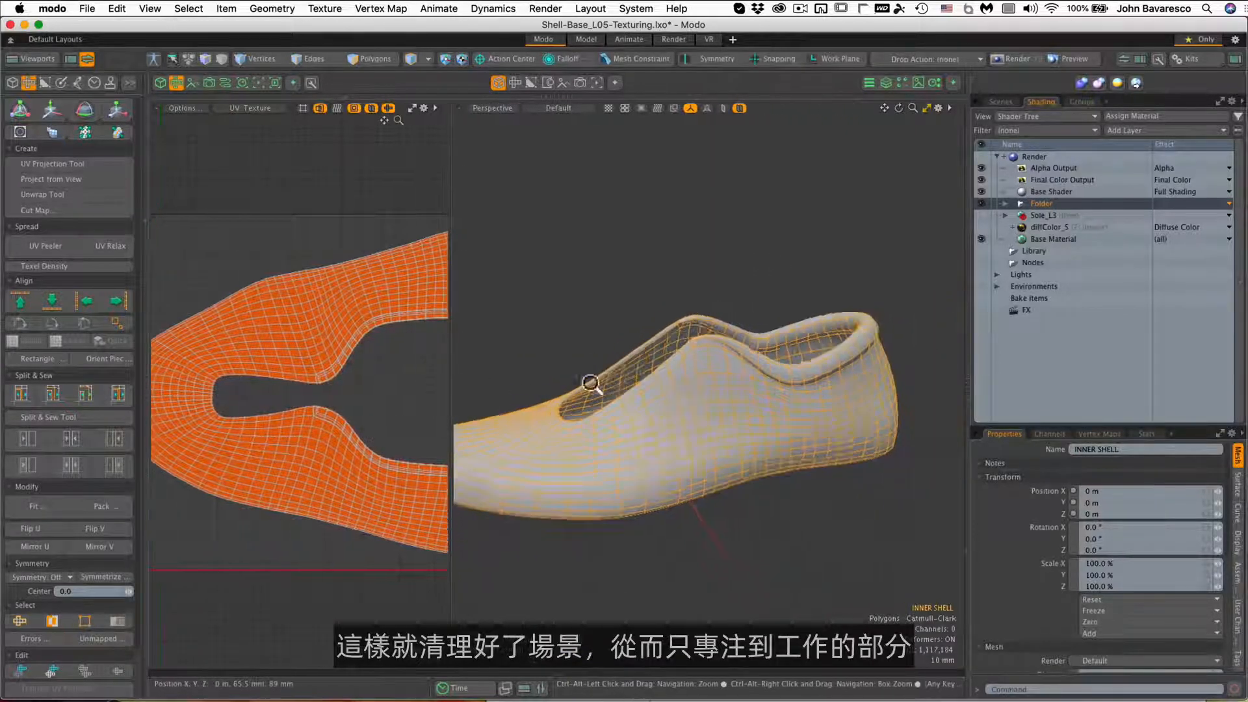
pyautogui.keyDown('alt'); pyautogui.moveTo(591, 388); pyautogui.dragTo(719, 387); pyautogui.keyUp('alt')
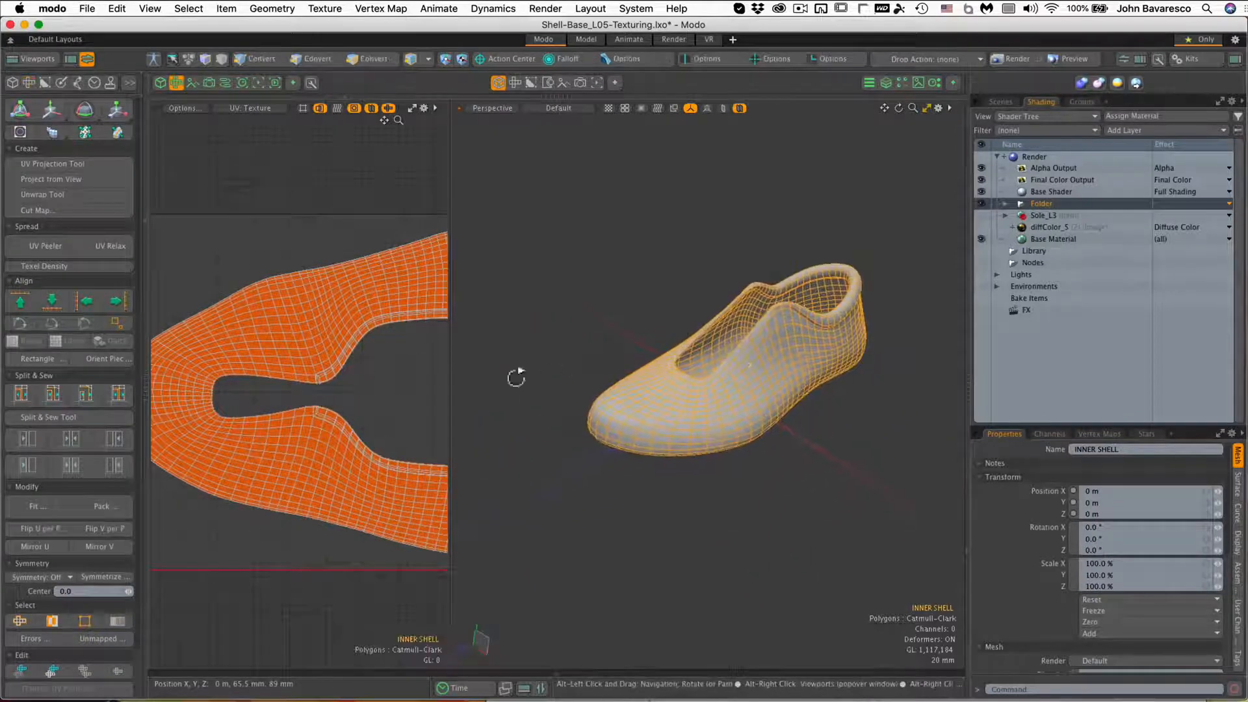
pyautogui.moveTo(451, 387); pyautogui.dragTo(546, 392)
pyautogui.keyDown('ctrl'); pyautogui.keyDown('alt'); pyautogui.moveTo(738, 365); pyautogui.dragTo(800, 384); pyautogui.keyUp('alt'); pyautogui.keyUp('ctrl')
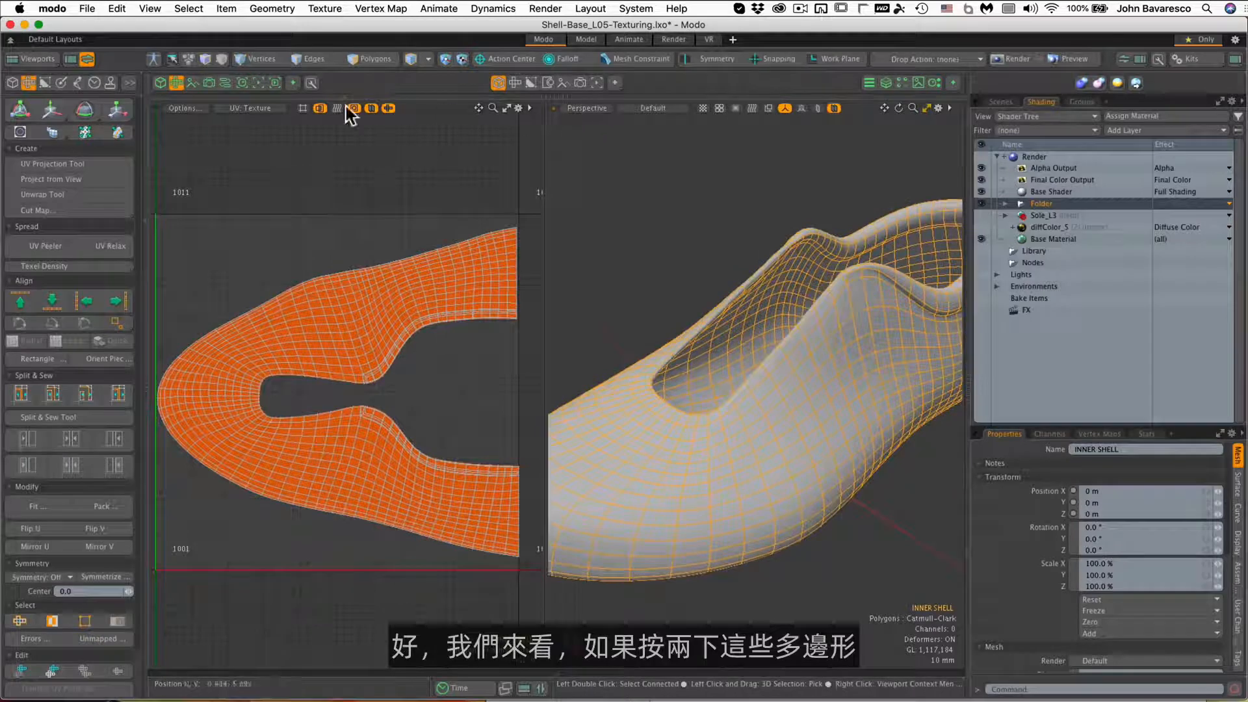
pyautogui.click(364, 58)
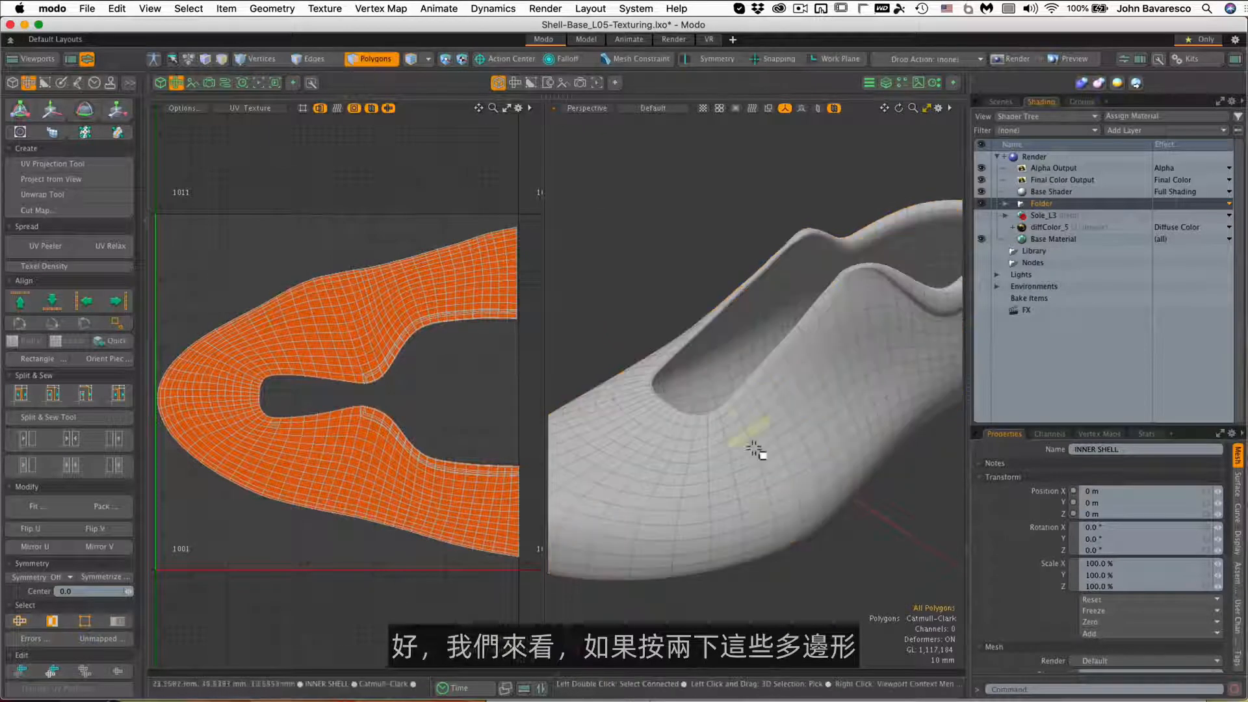
pyautogui.doubleClick(754, 449)
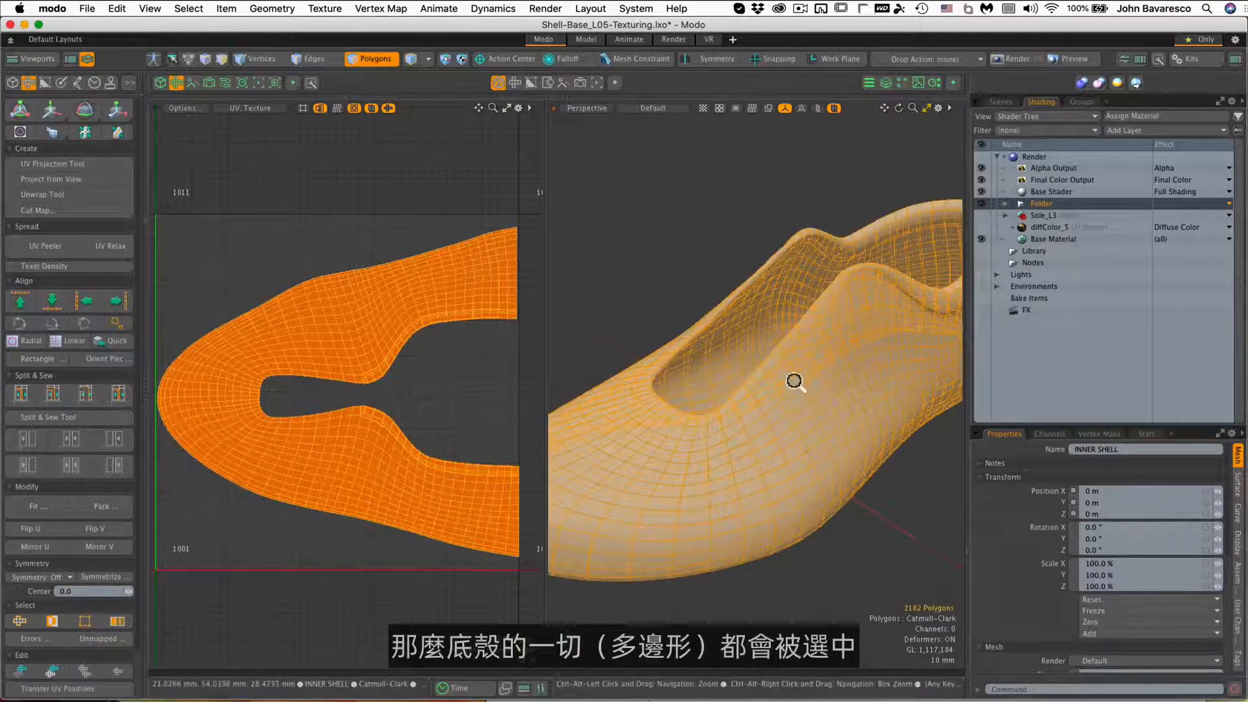
pyautogui.keyDown('alt'); pyautogui.moveTo(794, 382); pyautogui.dragTo(841, 396); pyautogui.keyUp('alt')
# Select sample polygons on the shell's outer side, collar padding and inner lining to compare the planned material regions.
pyautogui.click(868, 385)
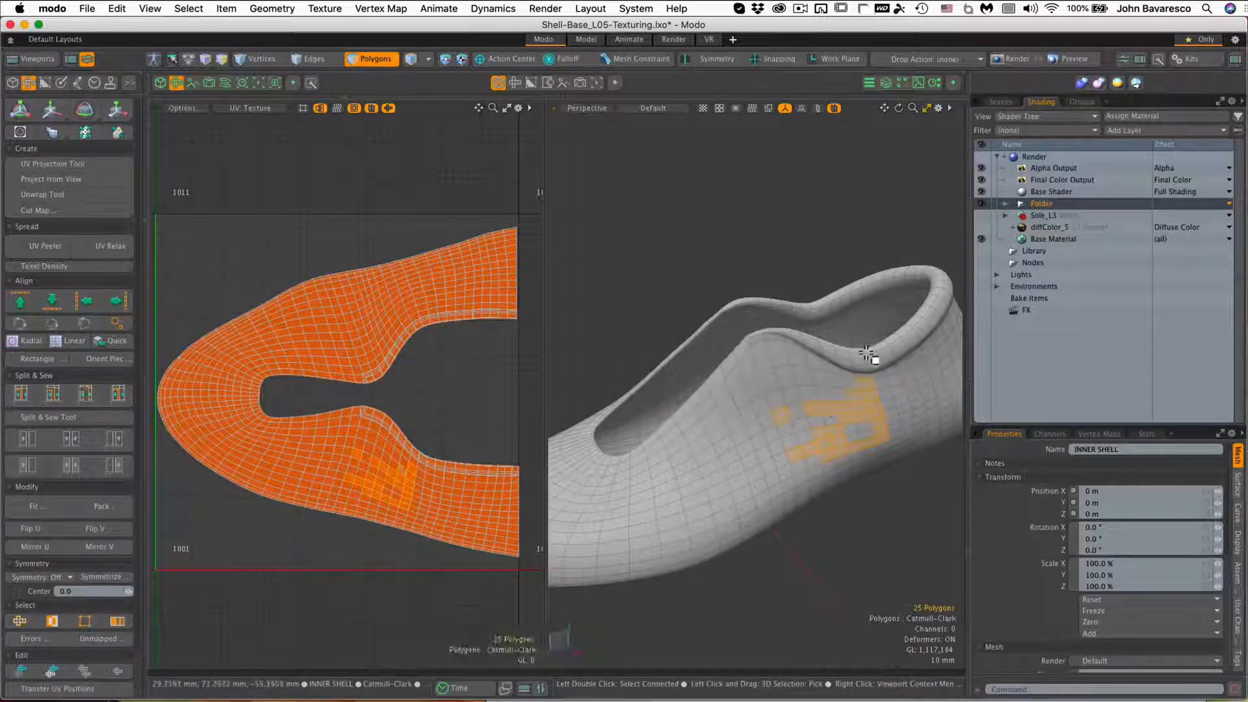
pyautogui.moveTo(880, 354); pyautogui.dragTo(902, 344)
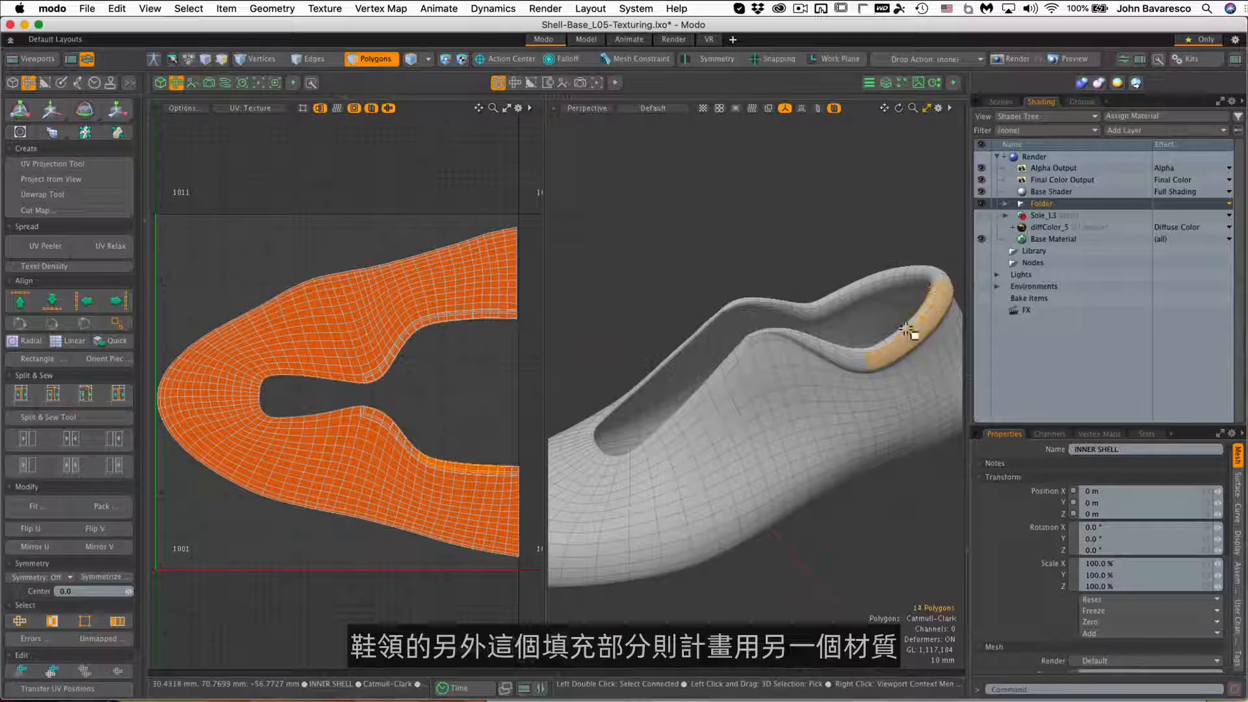
pyautogui.moveTo(887, 314)
pyautogui.mouseDown()
pyautogui.moveTo(876, 315)
pyautogui.moveTo(861, 379)
pyautogui.moveTo(871, 343)
pyautogui.moveTo(724, 301)
pyautogui.moveTo(741, 273)
pyautogui.mouseUp()
pyautogui.scroll(3, 862, 315)
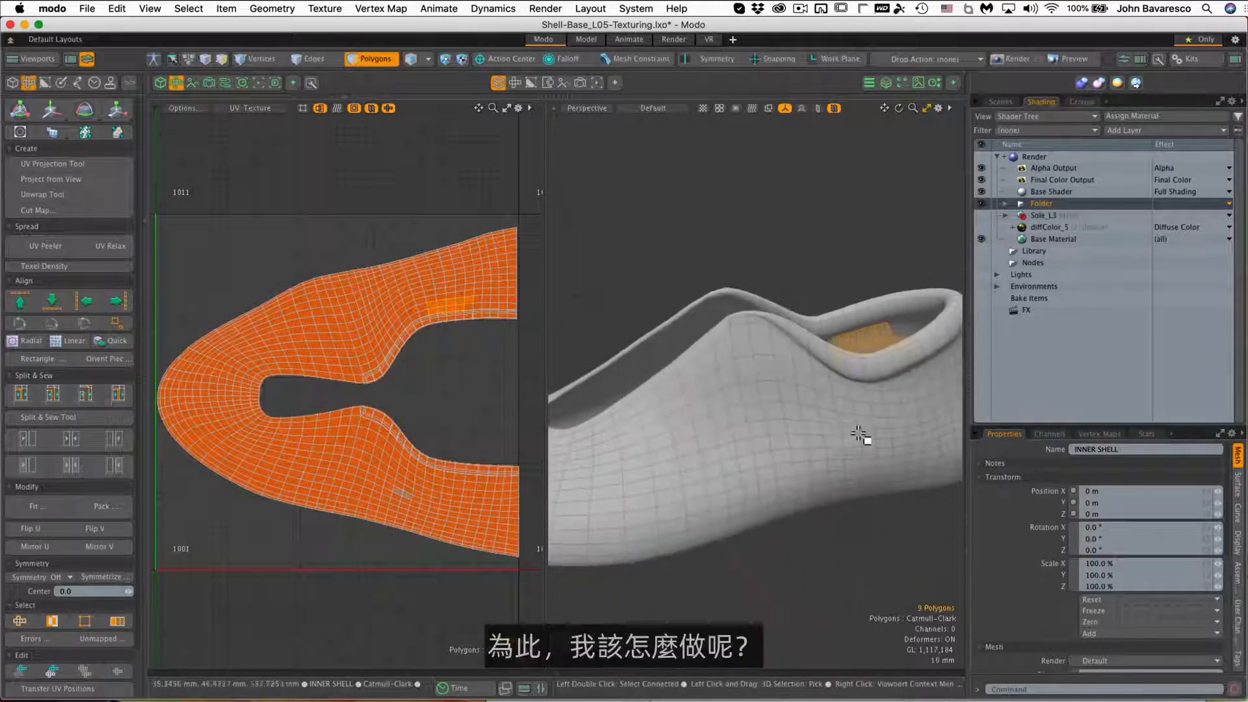
pyautogui.moveTo(869, 420)
pyautogui.mouseDown()
pyautogui.moveTo(817, 423)
pyautogui.moveTo(838, 437)
pyautogui.mouseUp()
pyautogui.click(824, 553)
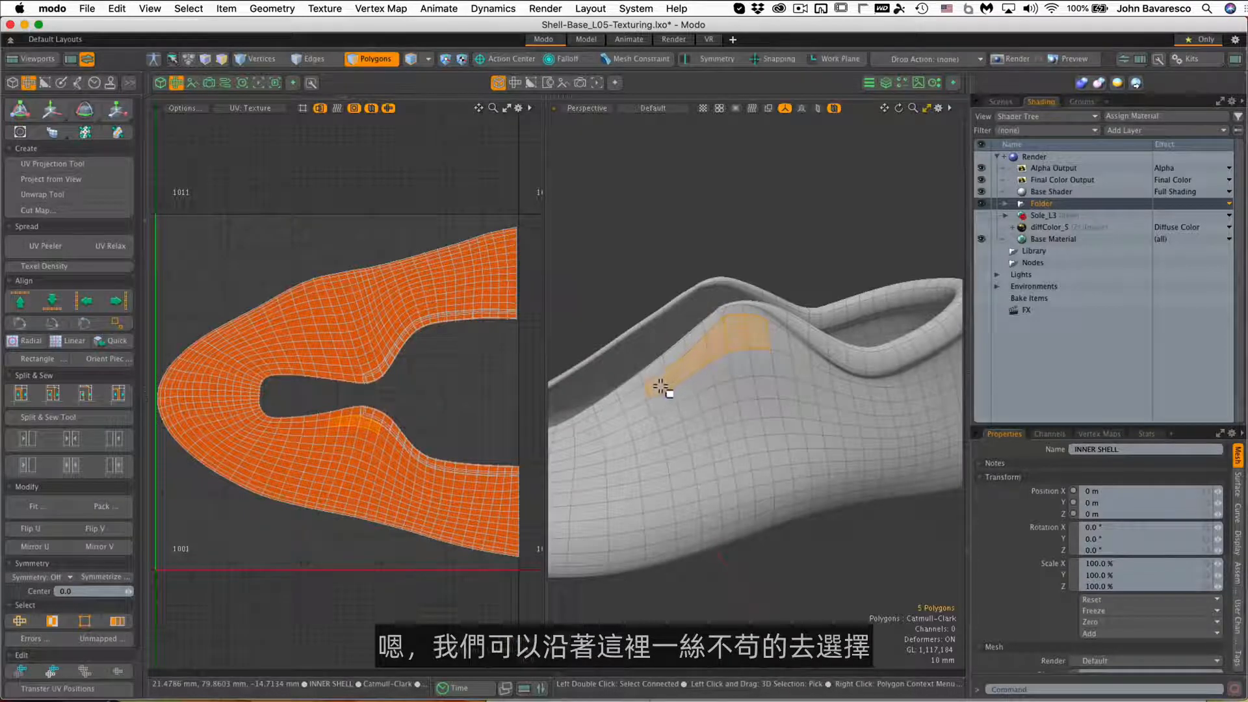
# Try selecting the outer shell polygons by hand along the edge of the lace opening.
pyautogui.moveTo(660, 388)
pyautogui.keyDown('shift'); pyautogui.mouseDown()
pyautogui.moveTo(718, 329)
pyautogui.moveTo(608, 415)
pyautogui.moveTo(749, 423)
pyautogui.mouseUp(); pyautogui.keyUp('shift')
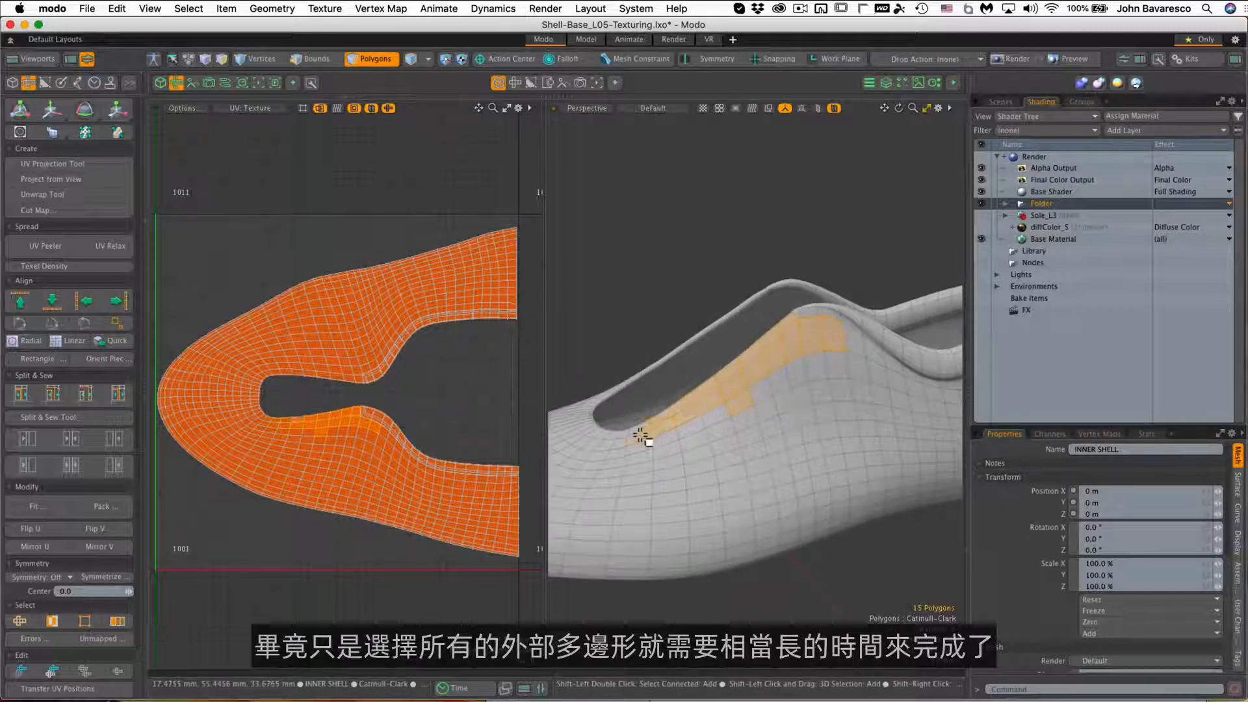
pyautogui.keyDown('ctrl'); pyautogui.keyDown('alt'); pyautogui.moveTo(783, 409); pyautogui.dragTo(636, 437); pyautogui.keyUp('alt'); pyautogui.keyUp('ctrl')
pyautogui.keyDown('alt'); pyautogui.moveTo(725, 329); pyautogui.dragTo(817, 371); pyautogui.keyUp('alt')
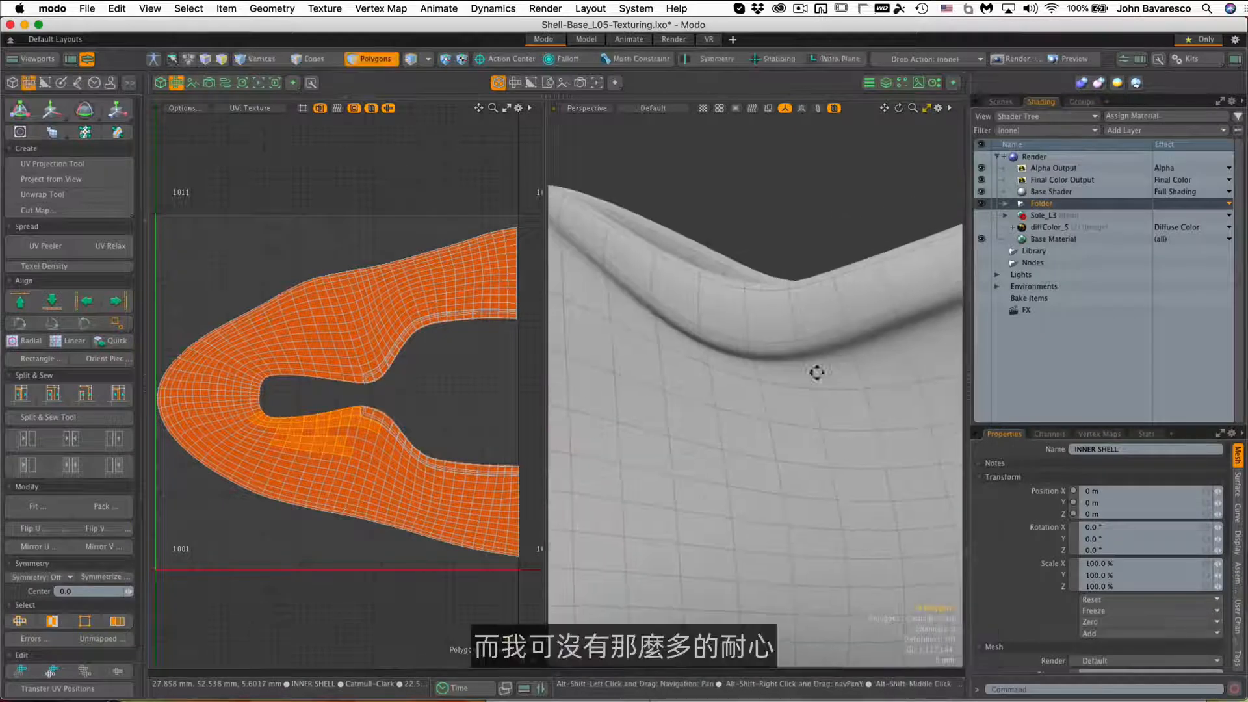
# Select the edge loop beneath the collar padding, adding the edges that cross the rim at its first front end.
pyautogui.press('1')
pyautogui.keyDown('ctrl'); pyautogui.keyDown('alt'); pyautogui.moveTo(816, 200); pyautogui.dragTo(835, 339); pyautogui.keyUp('alt'); pyautogui.keyUp('ctrl')
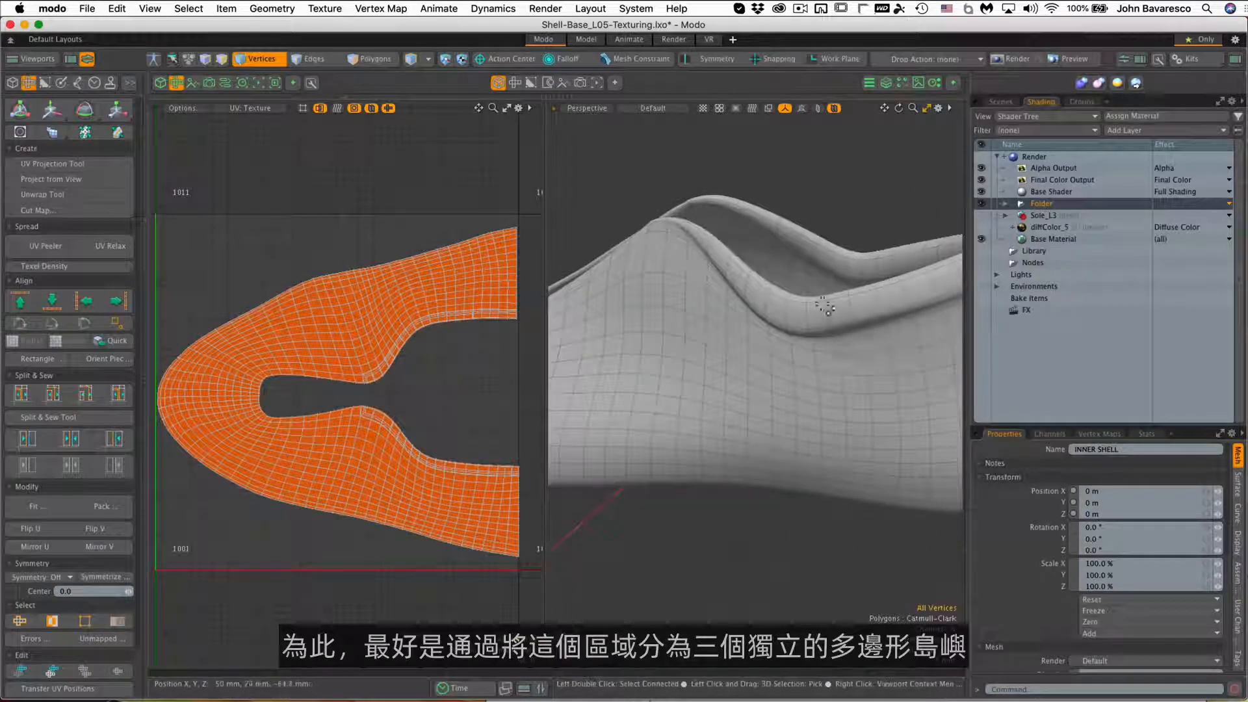
pyautogui.keyDown('alt'); pyautogui.moveTo(752, 293); pyautogui.dragTo(711, 291); pyautogui.keyUp('alt')
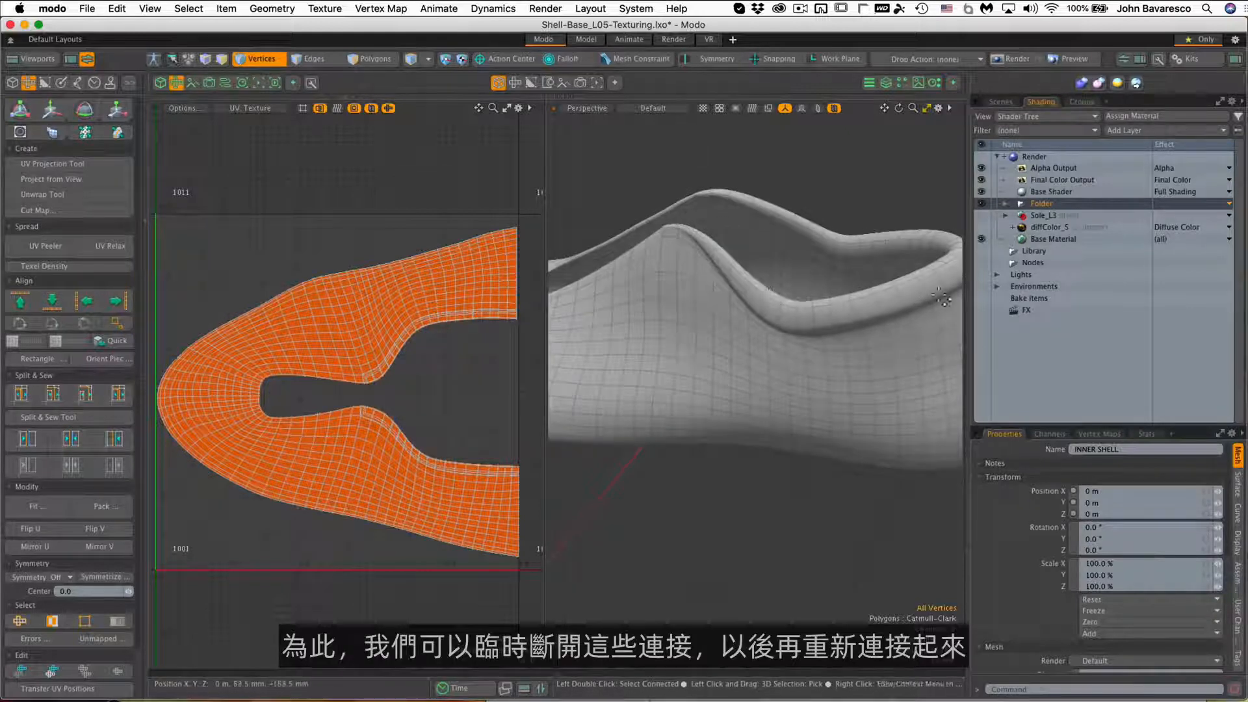
pyautogui.keyDown('alt'); pyautogui.moveTo(739, 217); pyautogui.dragTo(897, 315); pyautogui.keyUp('alt')
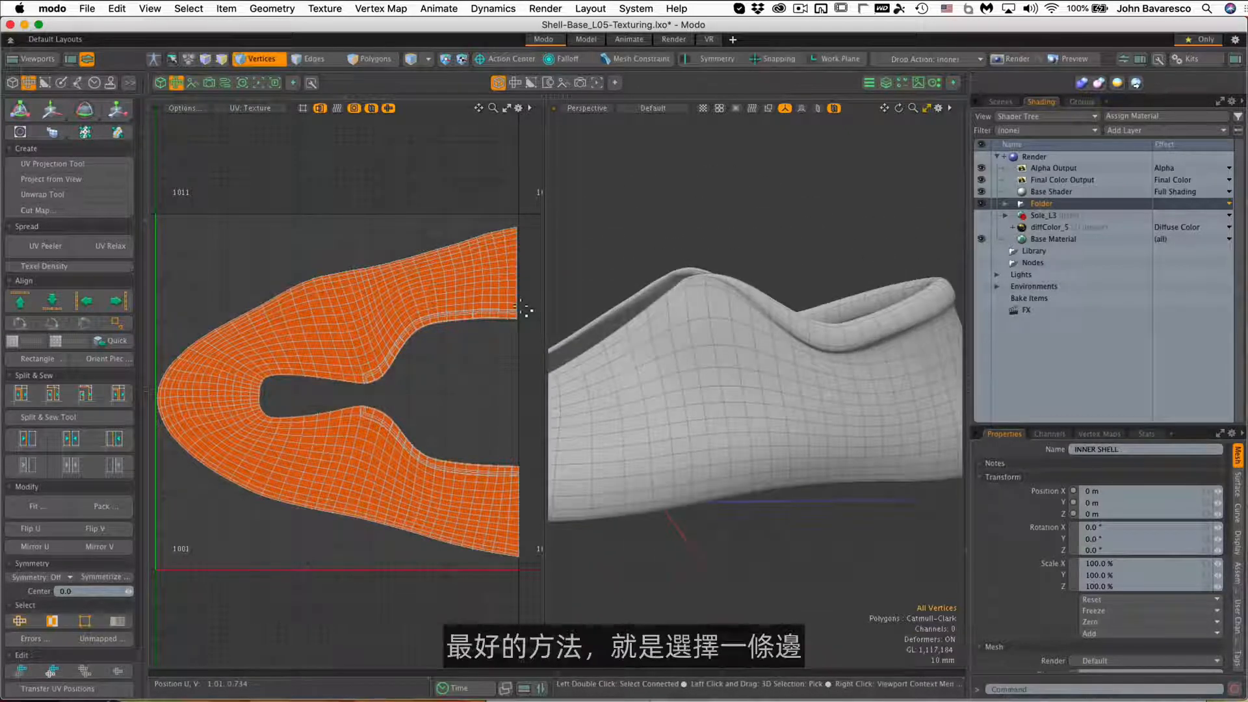
pyautogui.click(333, 59)
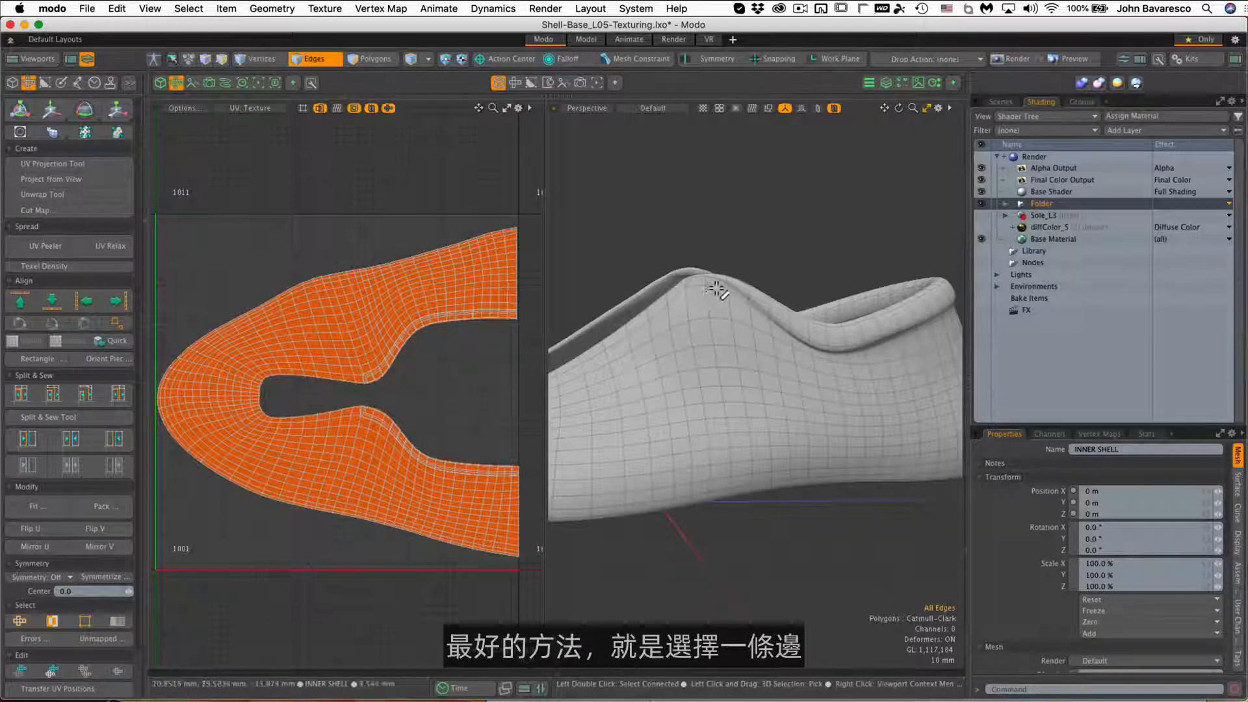
pyautogui.doubleClick(777, 315)
pyautogui.keyDown('alt'); pyautogui.moveTo(780, 325); pyautogui.dragTo(872, 362); pyautogui.keyUp('alt')
pyautogui.keyDown('shift'); pyautogui.click(717, 310); pyautogui.keyUp('shift')
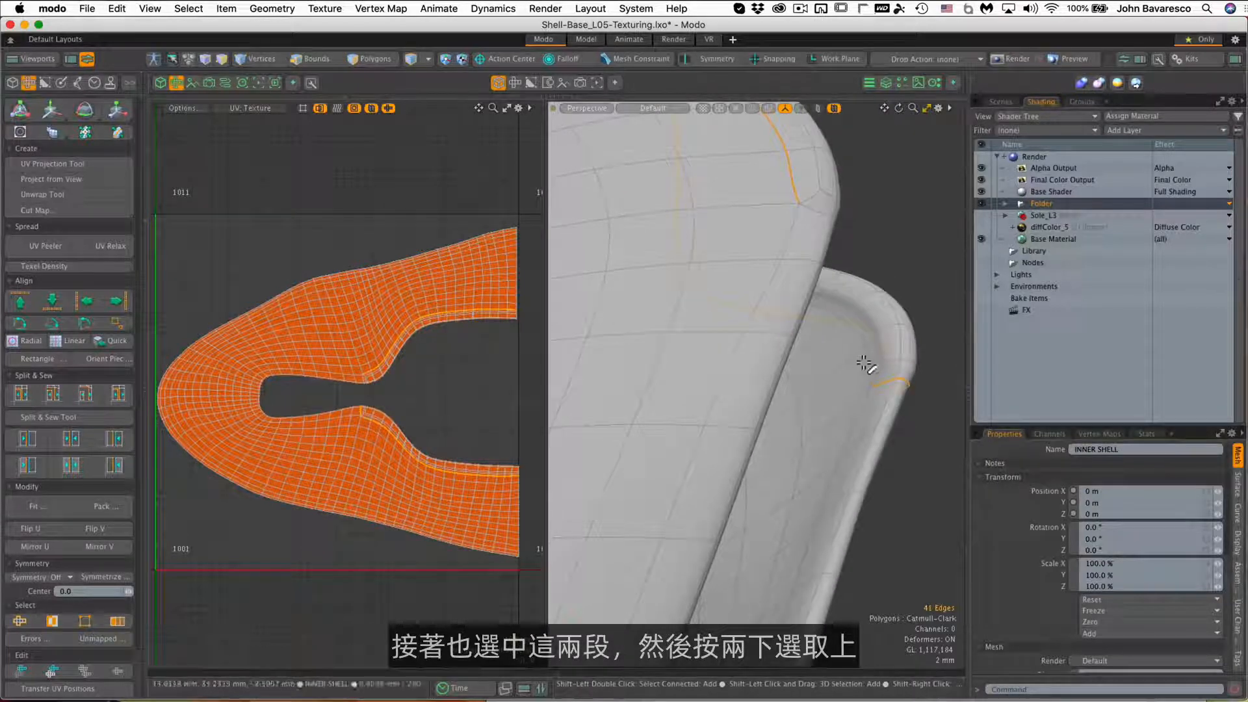
# Add the edges crossing the rim at the collar's other front end to close the loop around the padding.
pyautogui.keyDown('alt'); pyautogui.moveTo(864, 362); pyautogui.dragTo(808, 292); pyautogui.keyUp('alt')
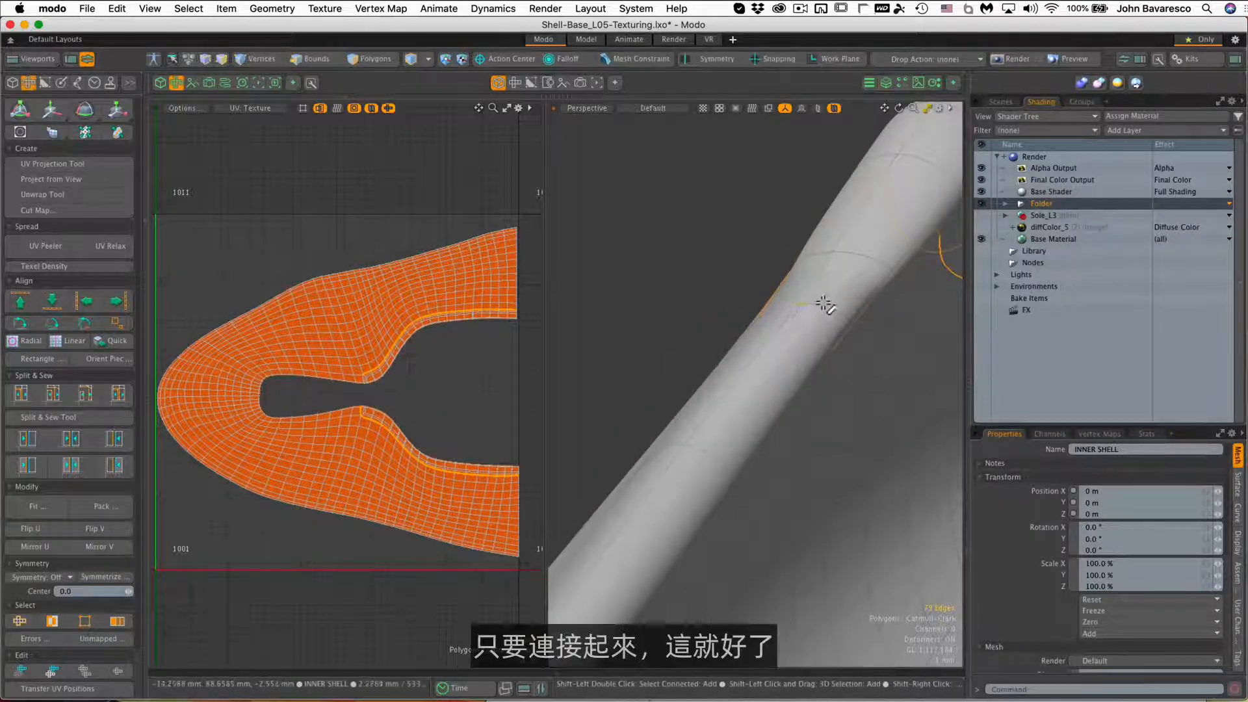
pyautogui.keyDown('shift'); pyautogui.click(823, 303); pyautogui.keyUp('shift')
pyautogui.keyDown('alt'); pyautogui.moveTo(880, 314); pyautogui.dragTo(725, 293); pyautogui.keyUp('alt')
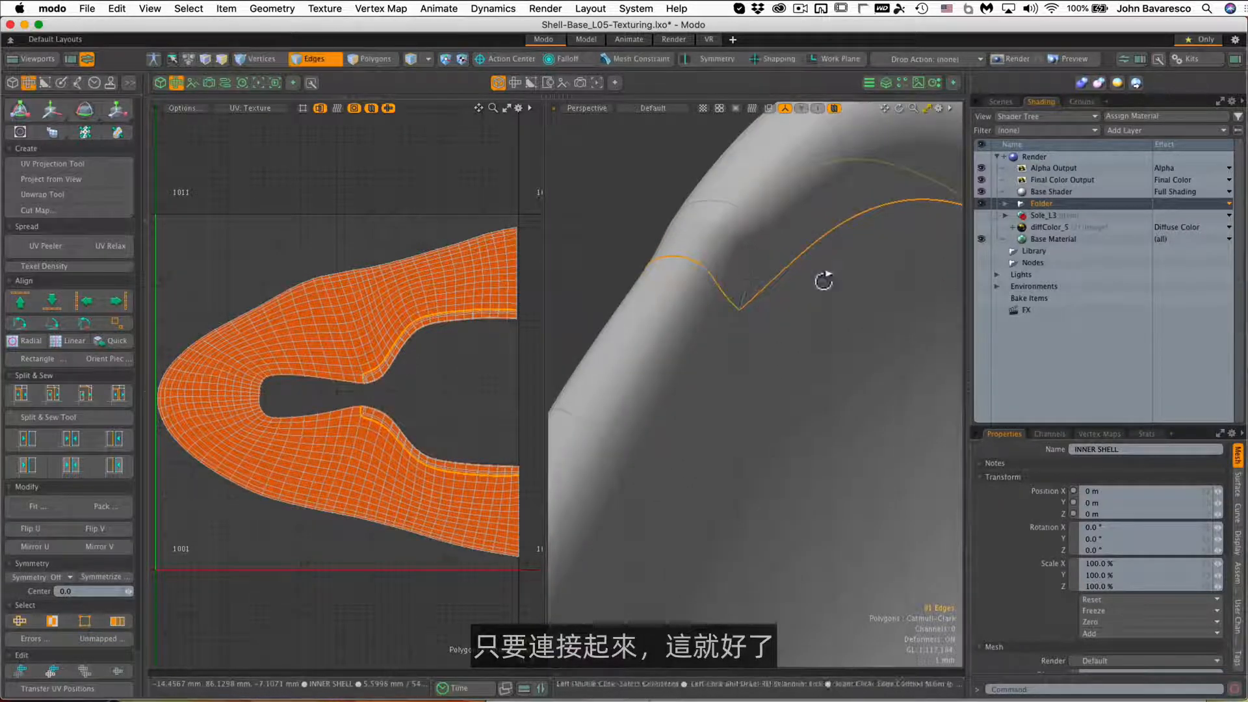
pyautogui.keyDown('alt'); pyautogui.moveTo(824, 281); pyautogui.dragTo(787, 312); pyautogui.keyUp('alt')
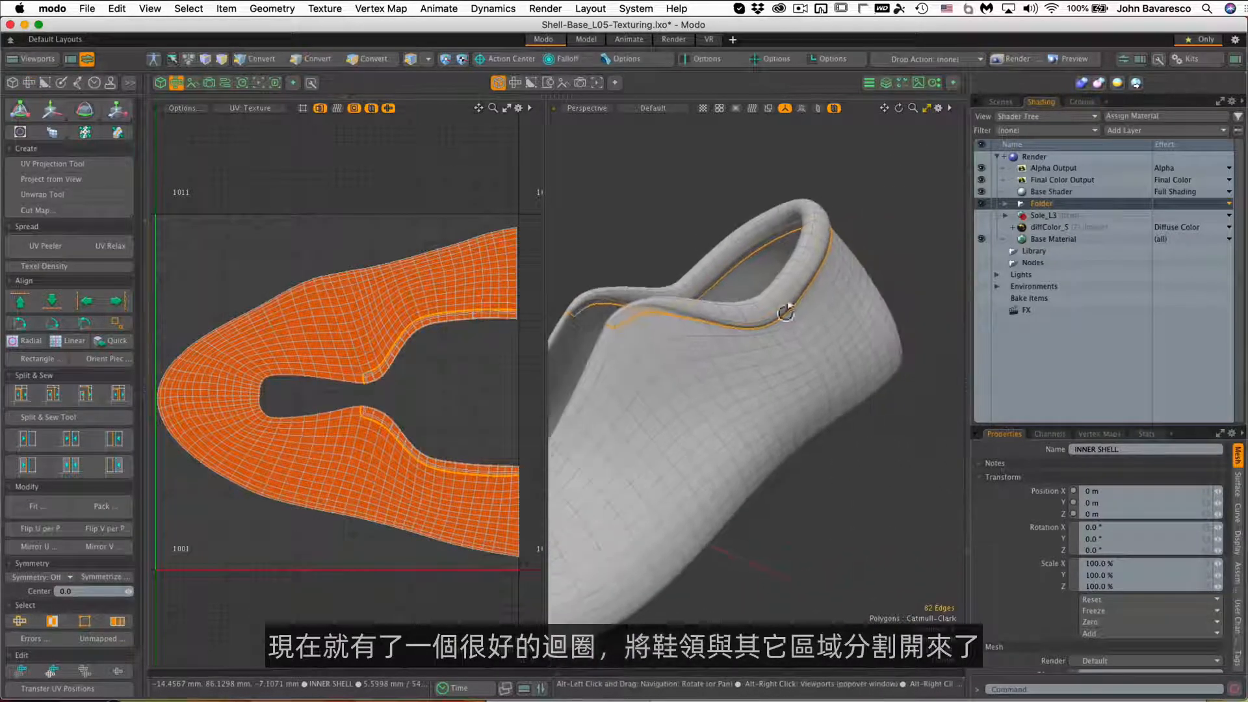
# Split the selected edge loop beneath the collar padding with a gap of 0 m and inspect the separated seam.
pyautogui.keyDown('alt'); pyautogui.moveTo(788, 265); pyautogui.dragTo(911, 294); pyautogui.keyUp('alt')
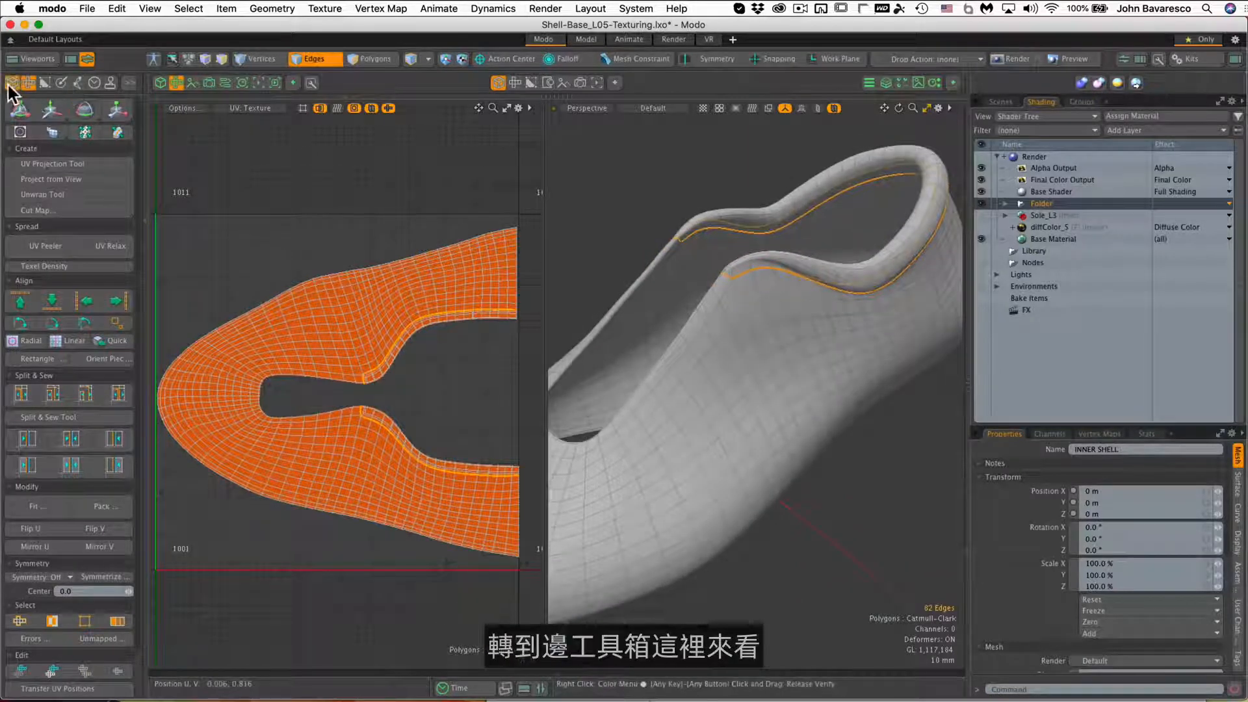
pyautogui.click(11, 84)
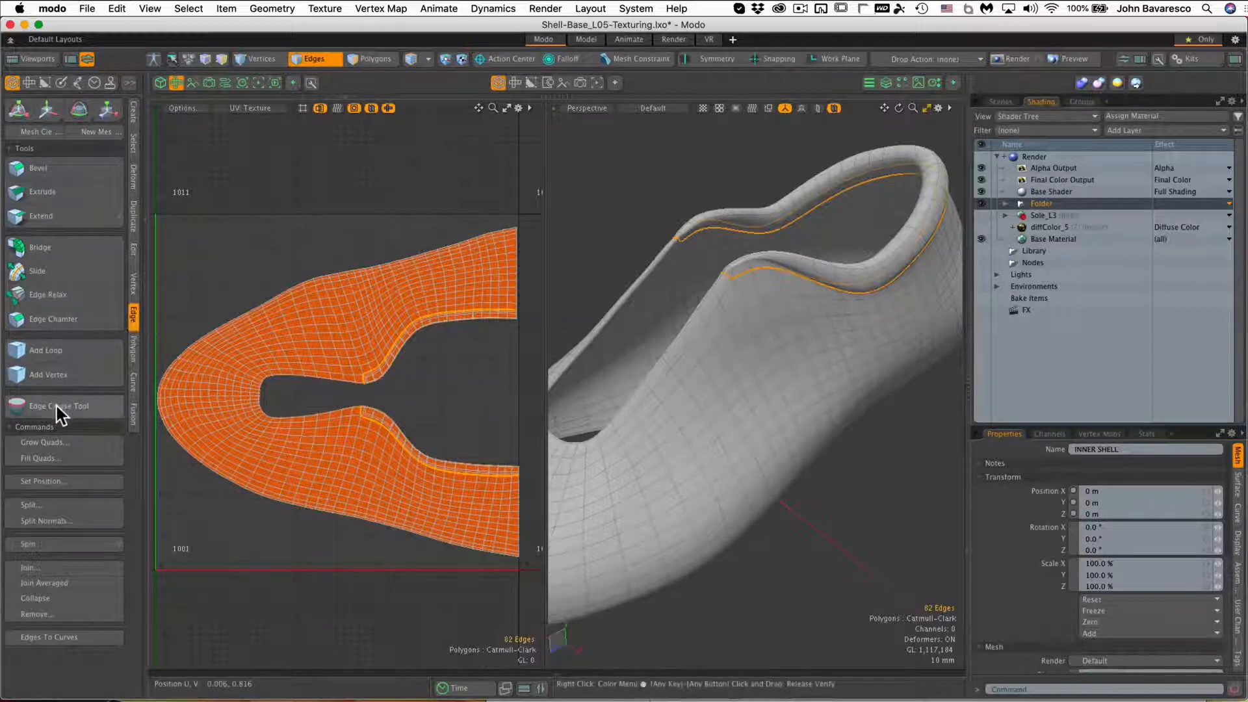
pyautogui.click(68, 504)
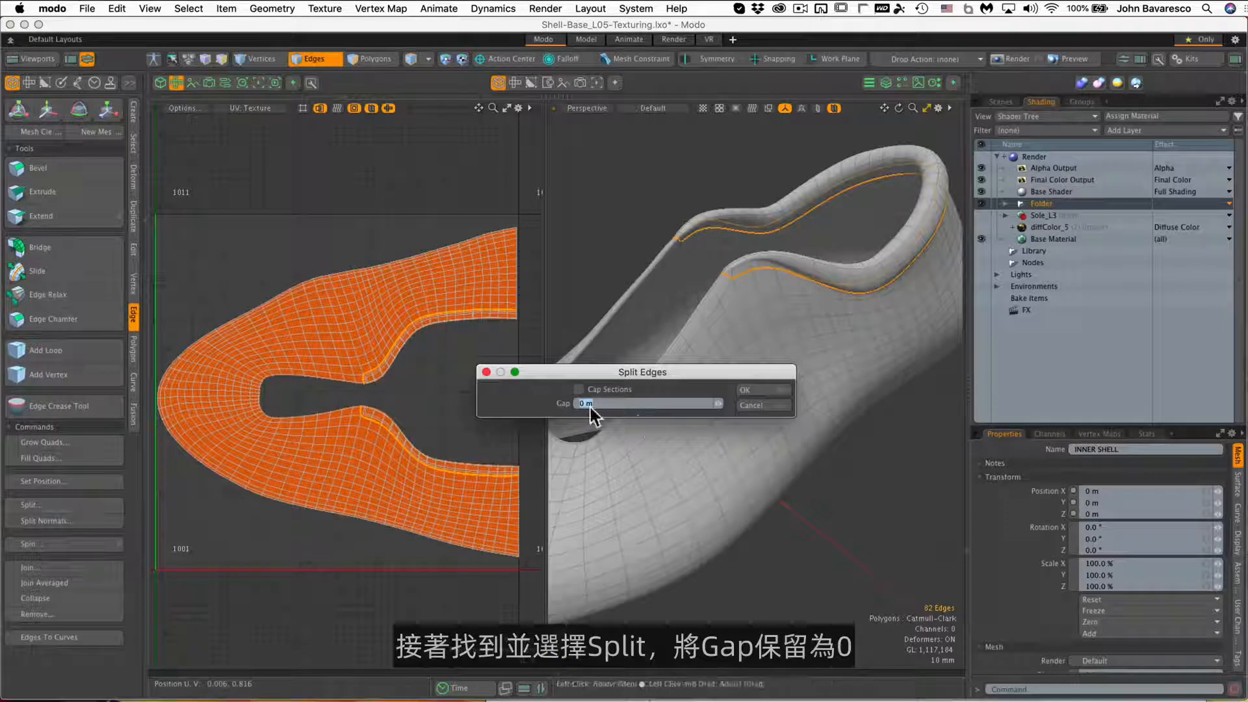
pyautogui.click(756, 390)
pyautogui.keyDown('alt'); pyautogui.moveTo(787, 275); pyautogui.dragTo(719, 438); pyautogui.keyUp('alt')
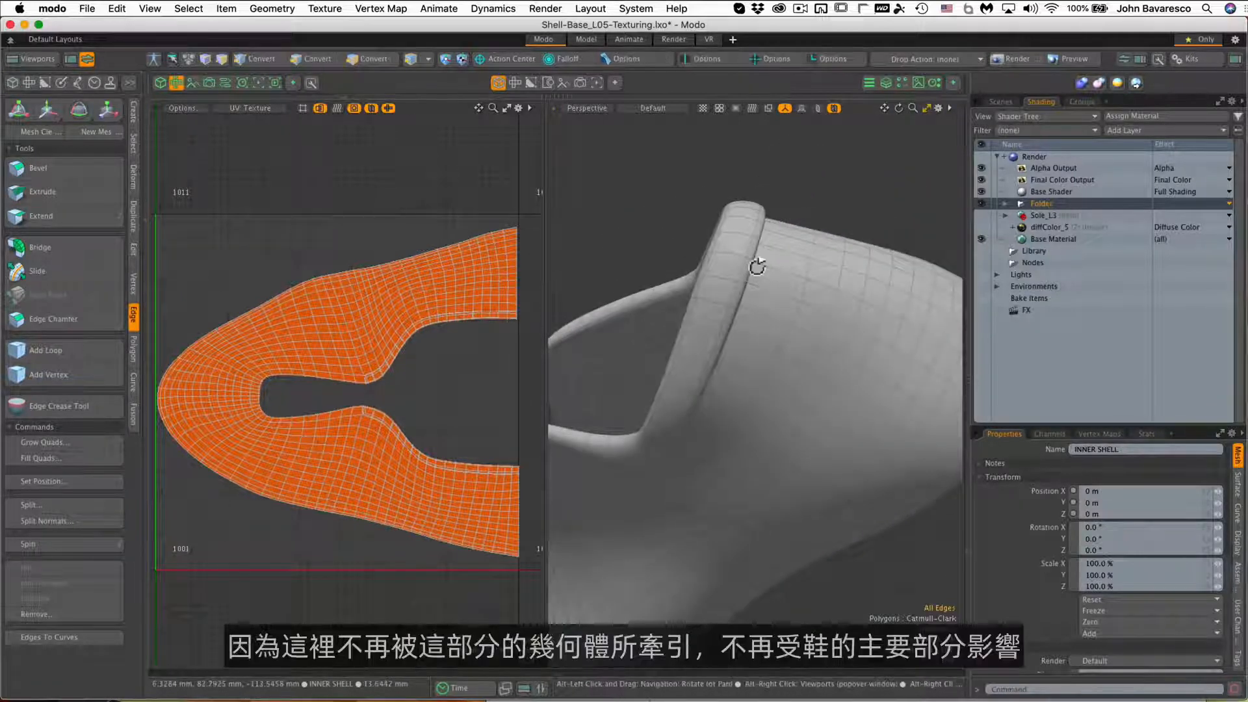
pyautogui.keyDown('alt'); pyautogui.moveTo(767, 276); pyautogui.dragTo(737, 307); pyautogui.keyUp('alt')
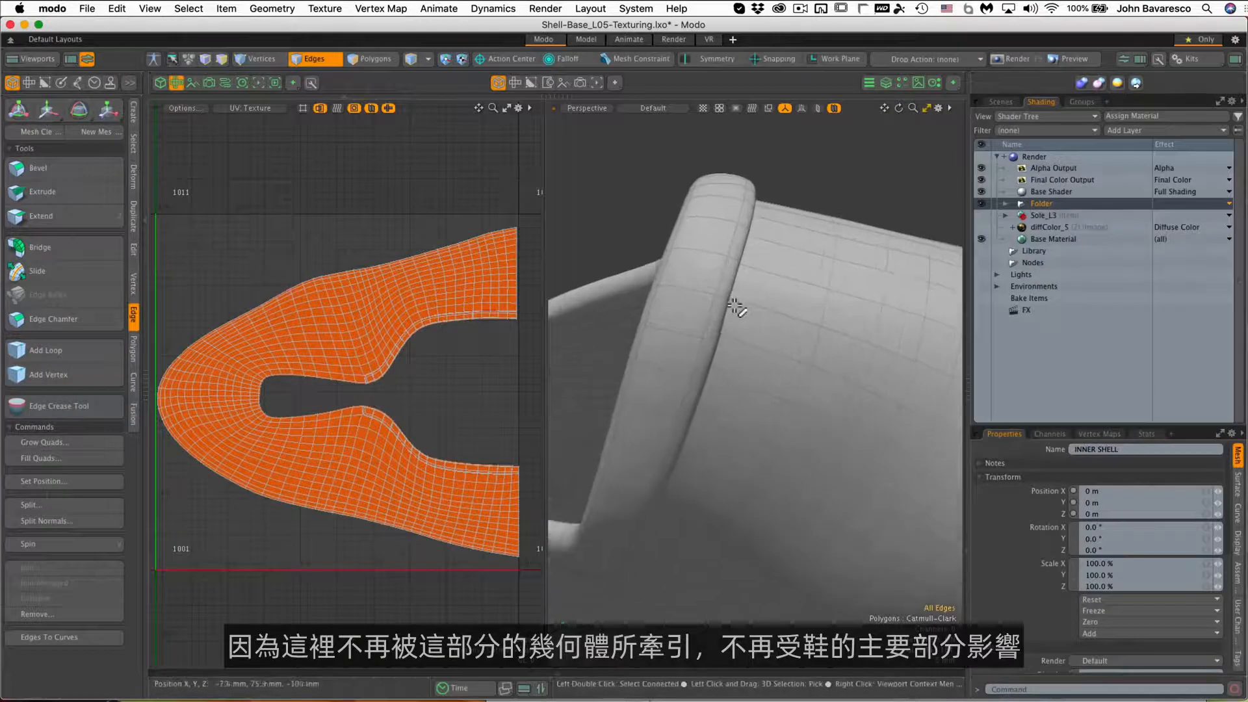
pyautogui.moveTo(825, 323)
pyautogui.keyDown('alt'); pyautogui.mouseDown()
pyautogui.moveTo(791, 334)
pyautogui.moveTo(638, 223)
pyautogui.moveTo(852, 214)
pyautogui.moveTo(841, 321)
pyautogui.mouseUp(); pyautogui.keyUp('alt')
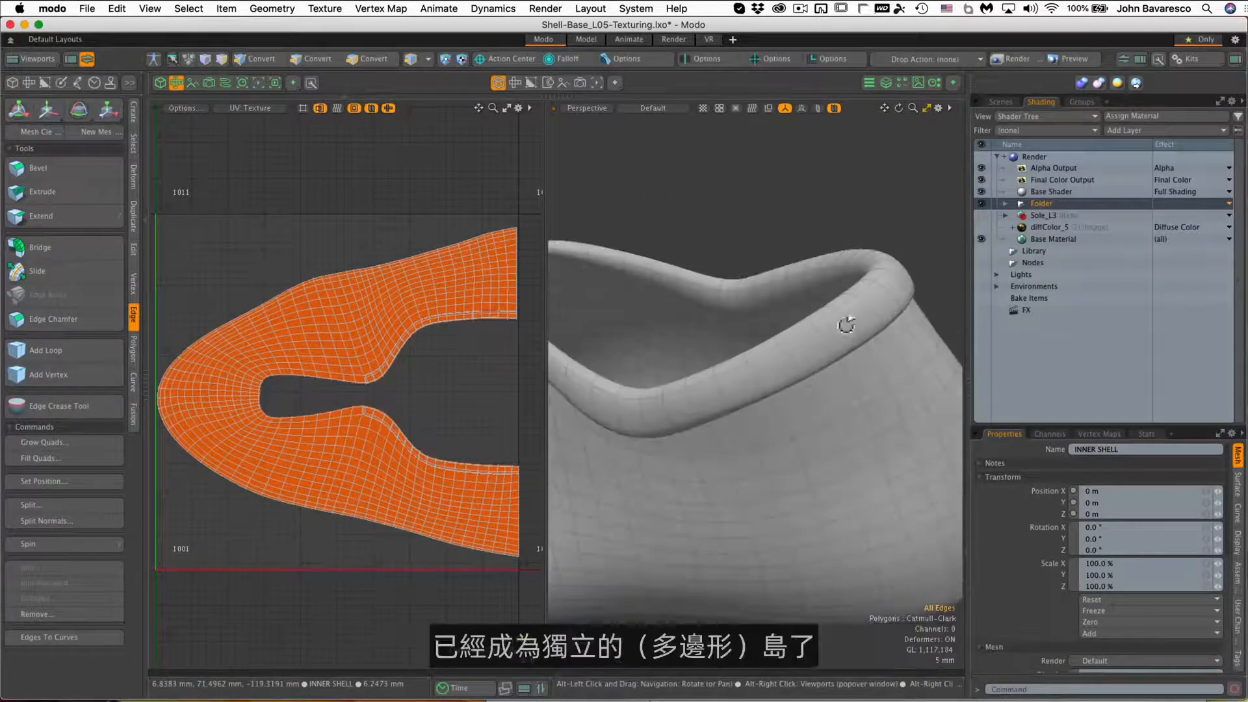
# Select the connected collar padding polygons and the rest of the shell in turn to check that they are separate islands.
pyautogui.click(352, 60)
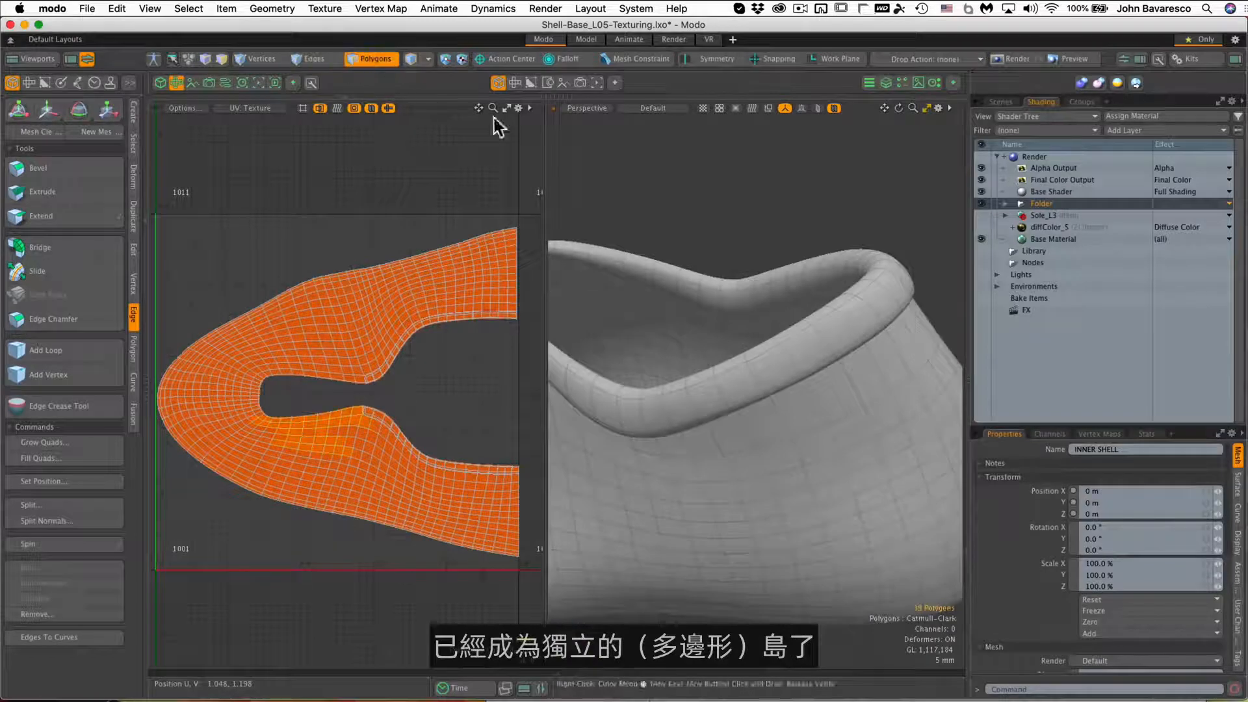
pyautogui.doubleClick(858, 329)
pyautogui.keyDown('alt'); pyautogui.moveTo(858, 329); pyautogui.dragTo(652, 237); pyautogui.keyUp('alt')
pyautogui.moveTo(813, 305)
pyautogui.keyDown('ctrl'); pyautogui.keyDown('alt'); pyautogui.mouseDown()
pyautogui.moveTo(909, 259)
pyautogui.moveTo(806, 345)
pyautogui.moveTo(808, 325)
pyautogui.mouseUp(); pyautogui.keyUp('alt'); pyautogui.keyUp('ctrl')
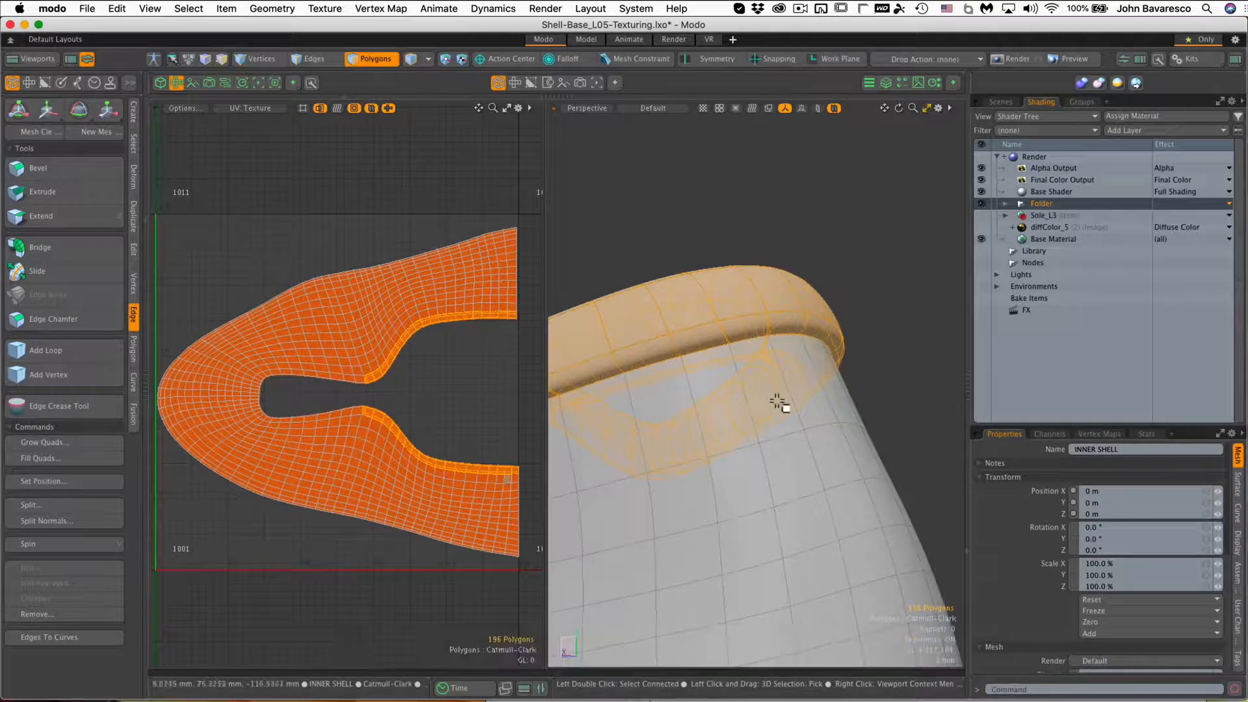
pyautogui.doubleClick(780, 405)
pyautogui.keyDown('alt'); pyautogui.moveTo(825, 404); pyautogui.dragTo(591, 357); pyautogui.keyUp('alt')
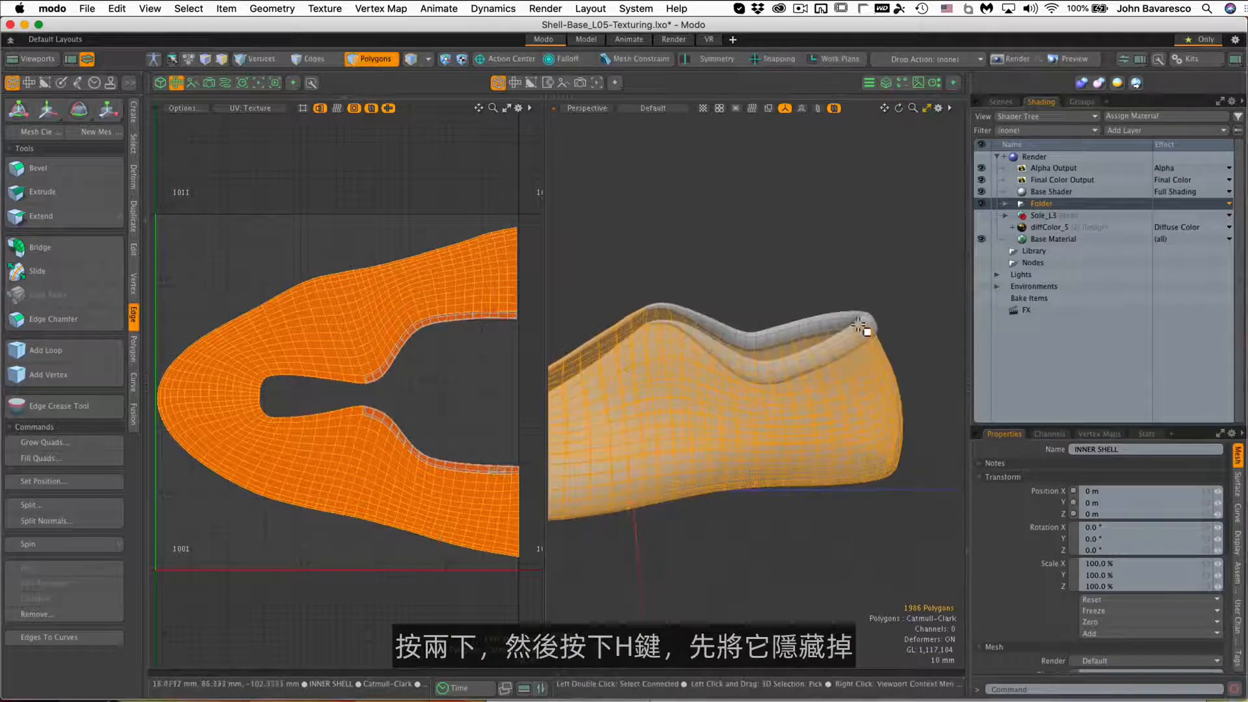
# Select the whole collar padding island and hide it.
pyautogui.doubleClick(860, 325)
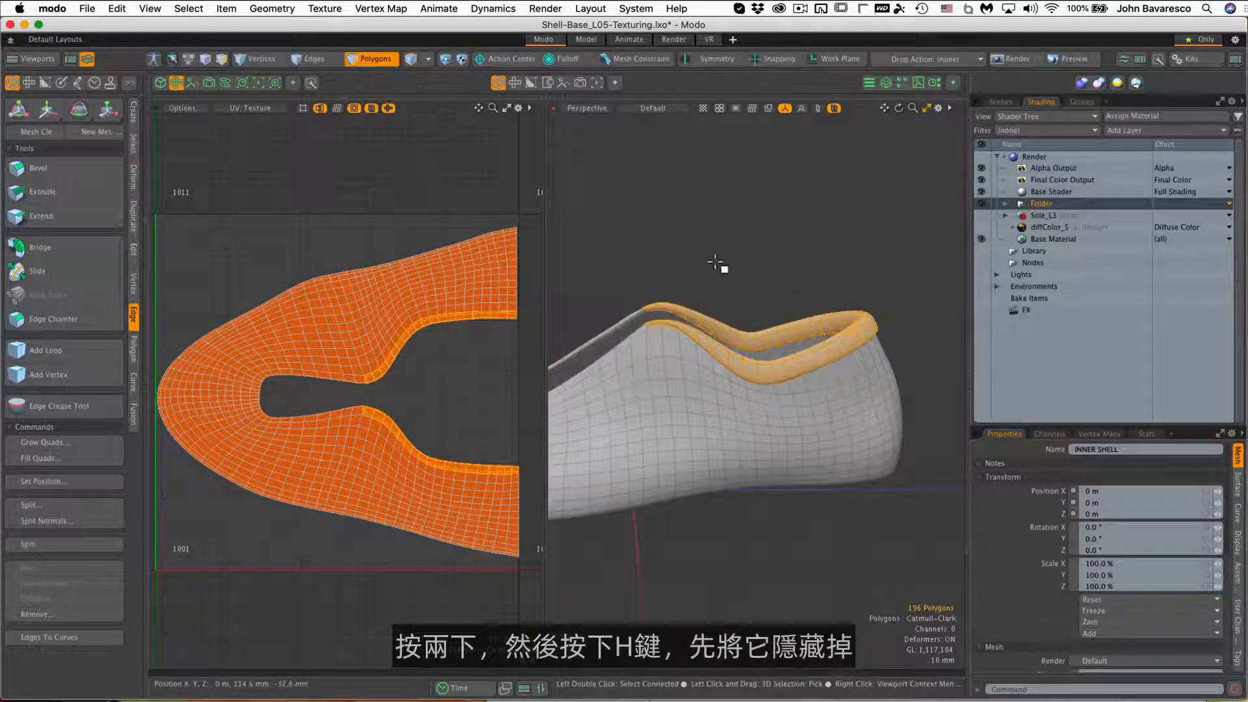
pyautogui.press('h')
pyautogui.keyDown('alt'); pyautogui.moveTo(664, 381); pyautogui.dragTo(783, 407); pyautogui.keyUp('alt')
pyautogui.press('3')
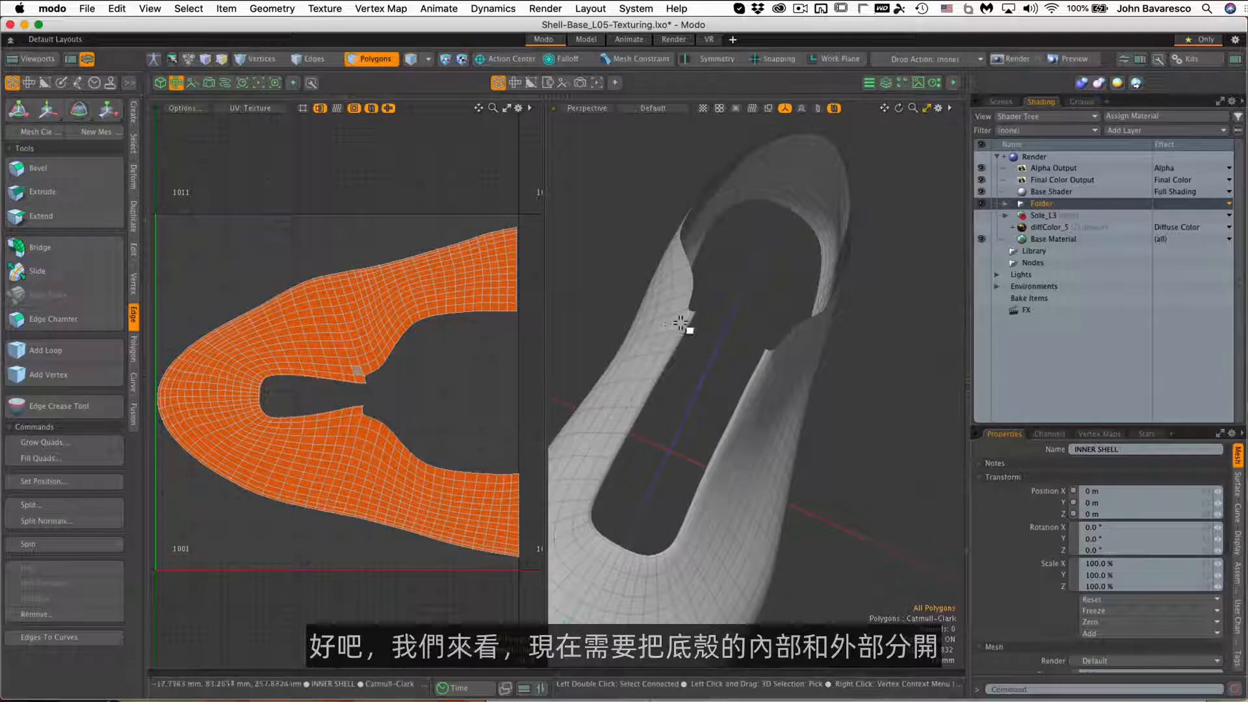
# Split the shell along the edges of its lace opening and bottom rim to separate the outer side from the inner lining.
pyautogui.keyDown('alt'); pyautogui.moveTo(683, 320); pyautogui.dragTo(589, 175); pyautogui.keyUp('alt')
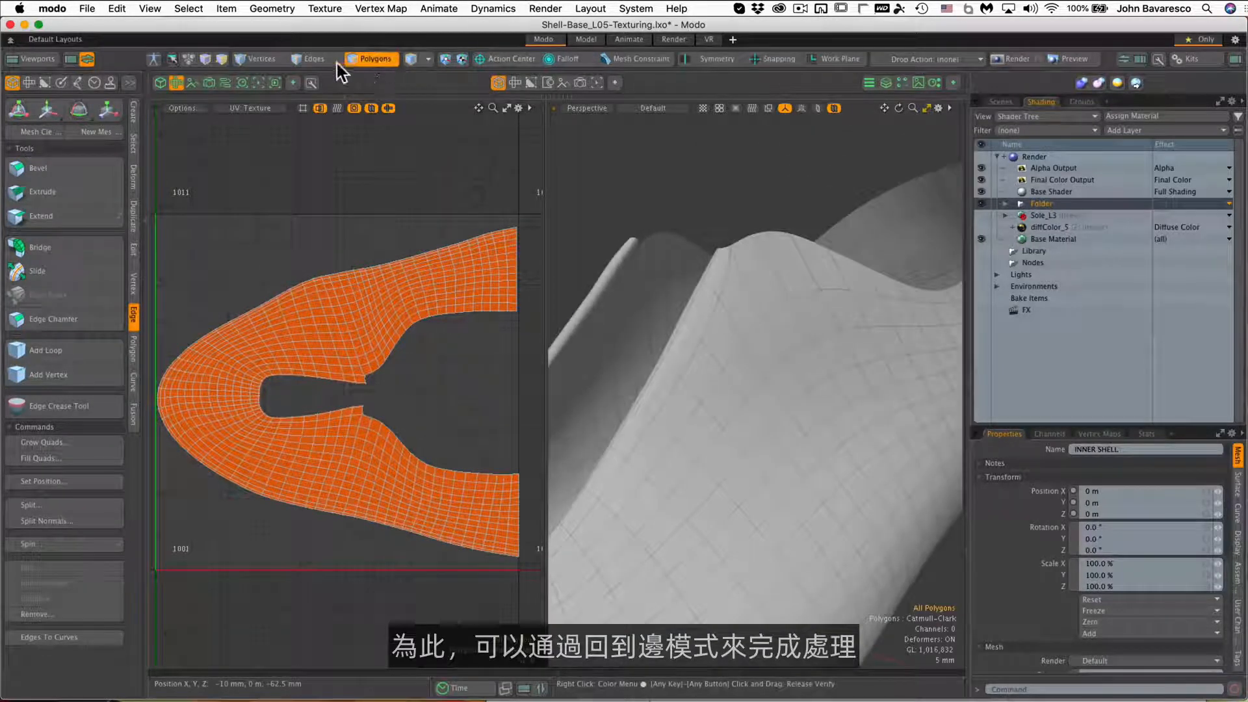
pyautogui.click(323, 58)
pyautogui.keyDown('alt'); pyautogui.moveTo(621, 255); pyautogui.dragTo(840, 273); pyautogui.keyUp('alt')
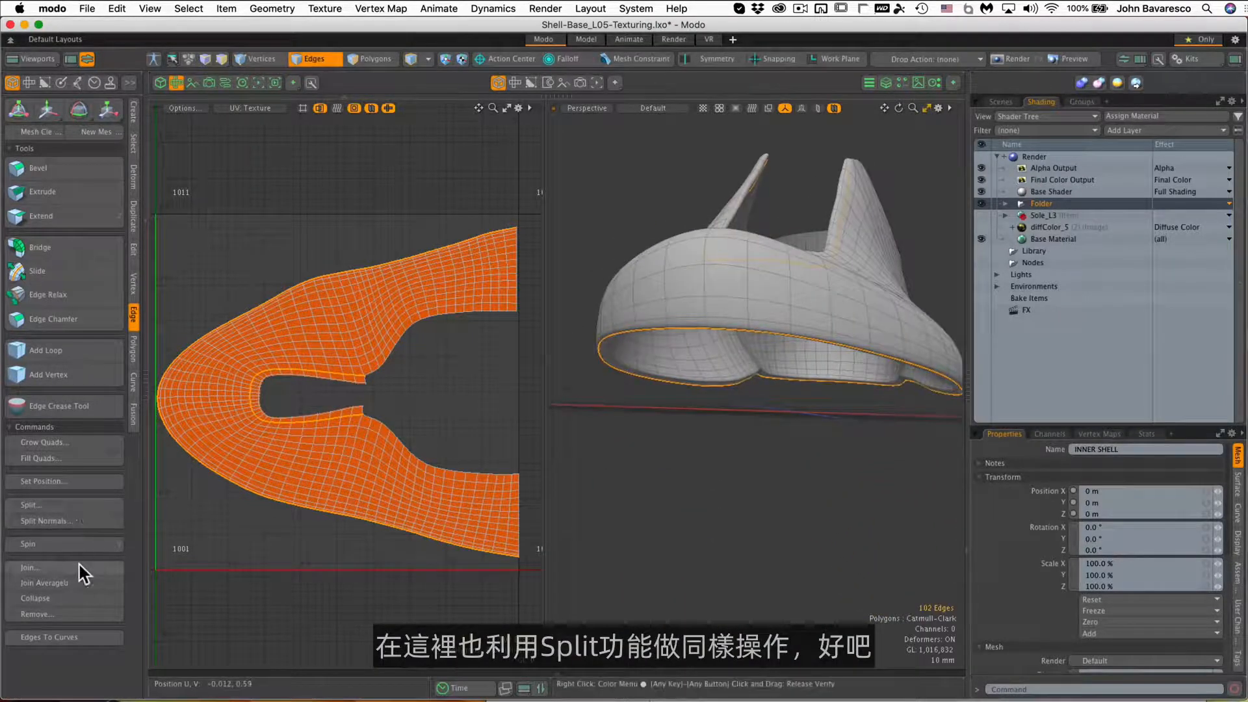
pyautogui.click(72, 508)
pyautogui.click(762, 389)
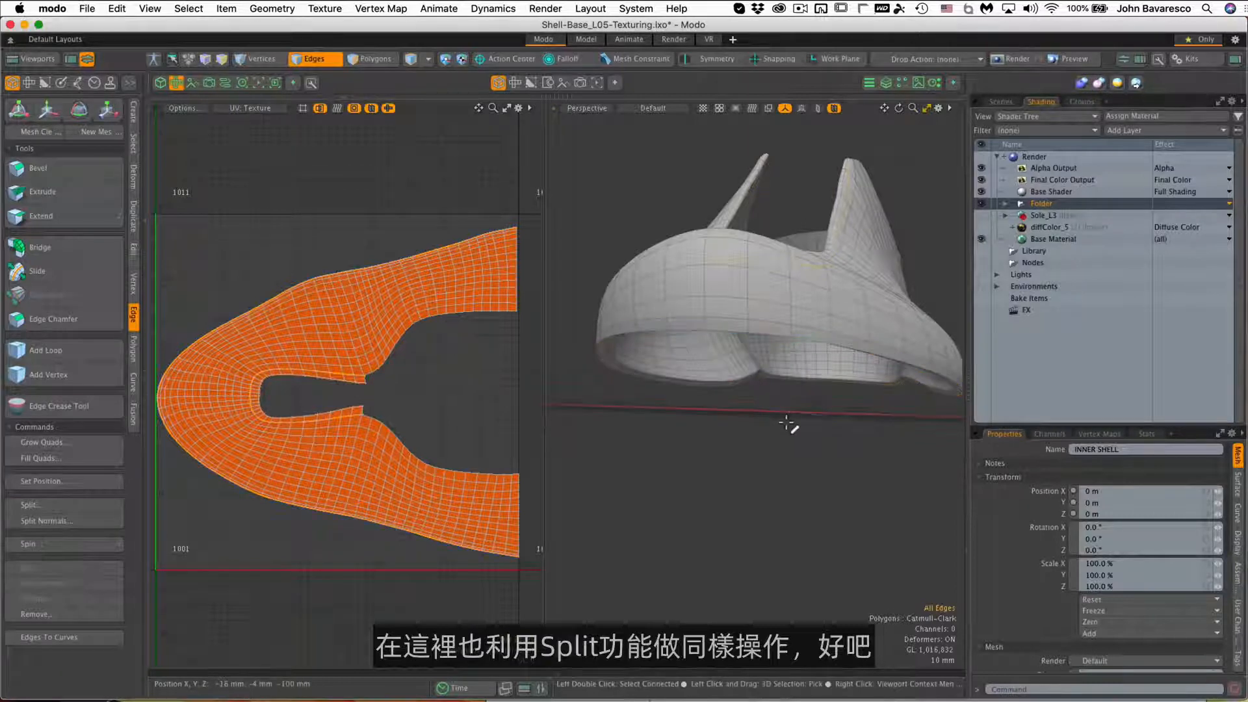
# Select the outer side and the inner lining in turn to check their separation and their layout in the UV space.
pyautogui.click(379, 59)
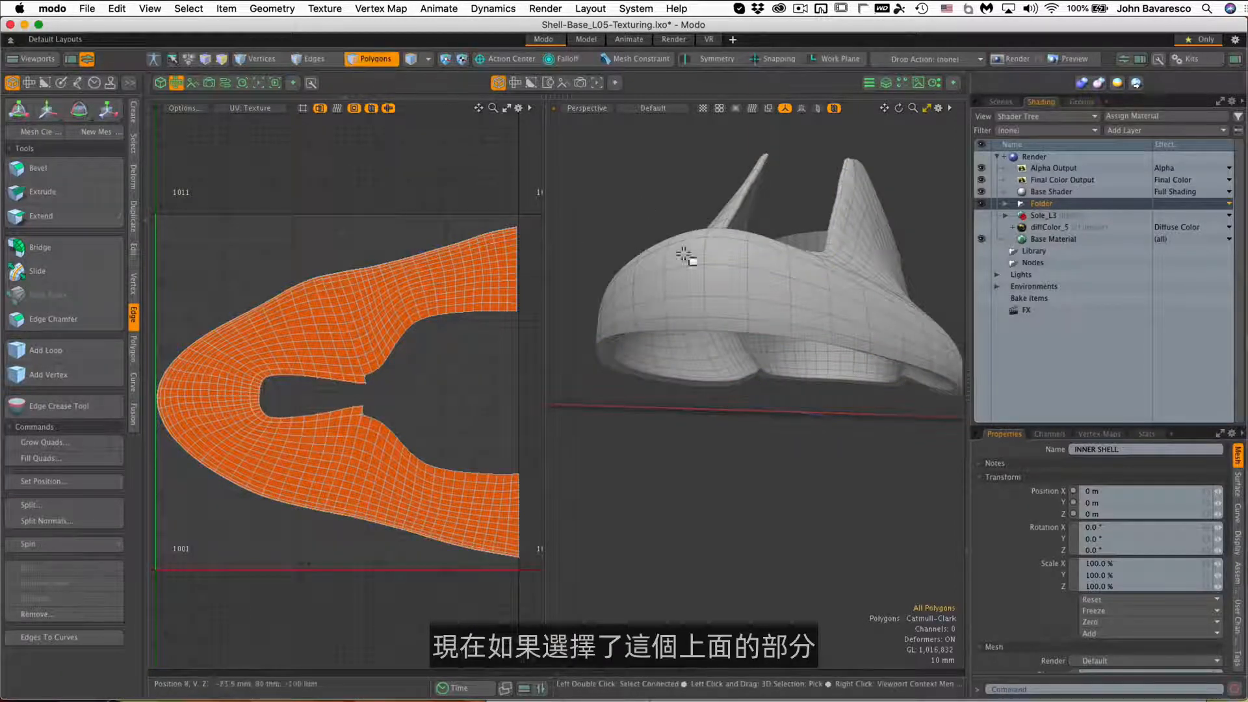
pyautogui.doubleClick(697, 268)
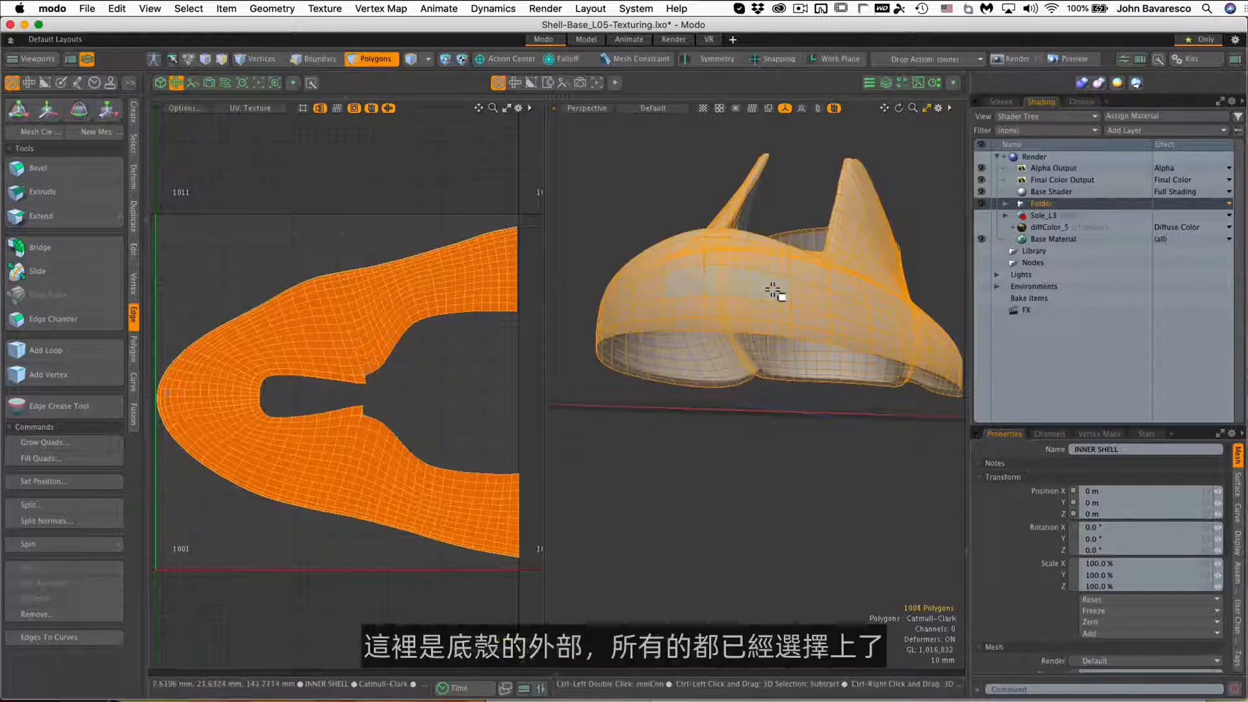
pyautogui.click(697, 283)
pyautogui.doubleClick(812, 283)
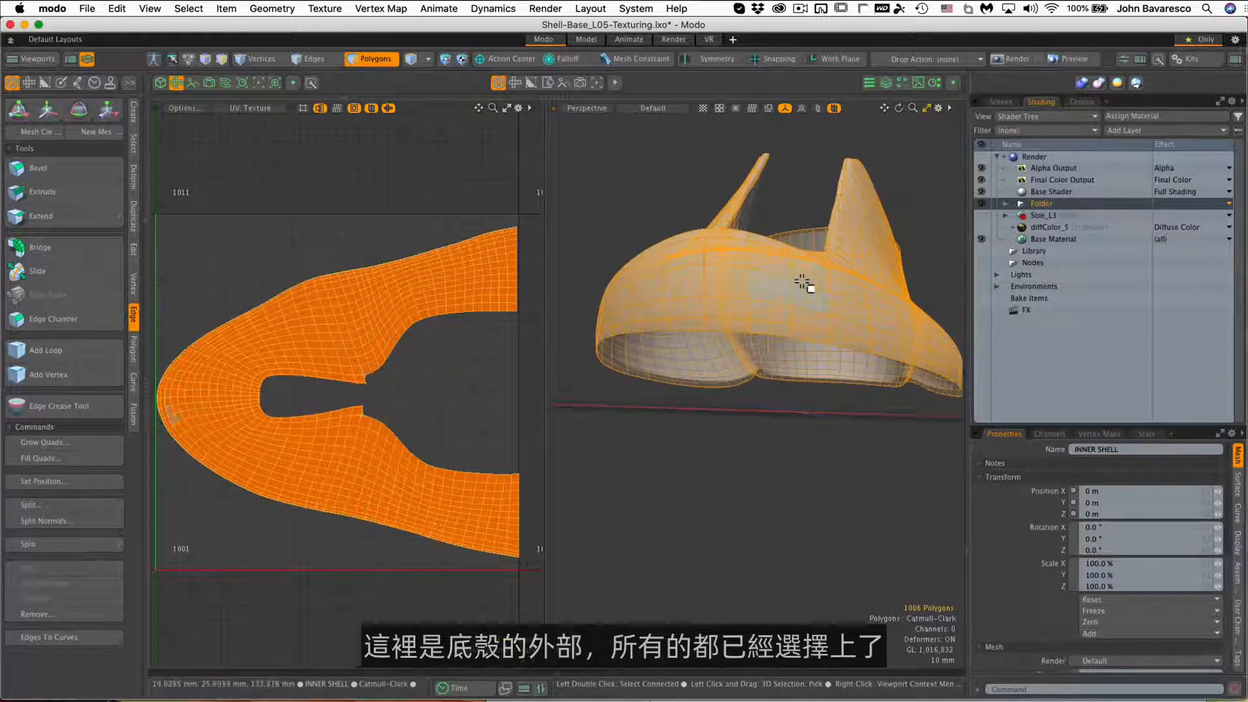
pyautogui.keyDown('alt'); pyautogui.moveTo(804, 283); pyautogui.dragTo(834, 290); pyautogui.keyUp('alt')
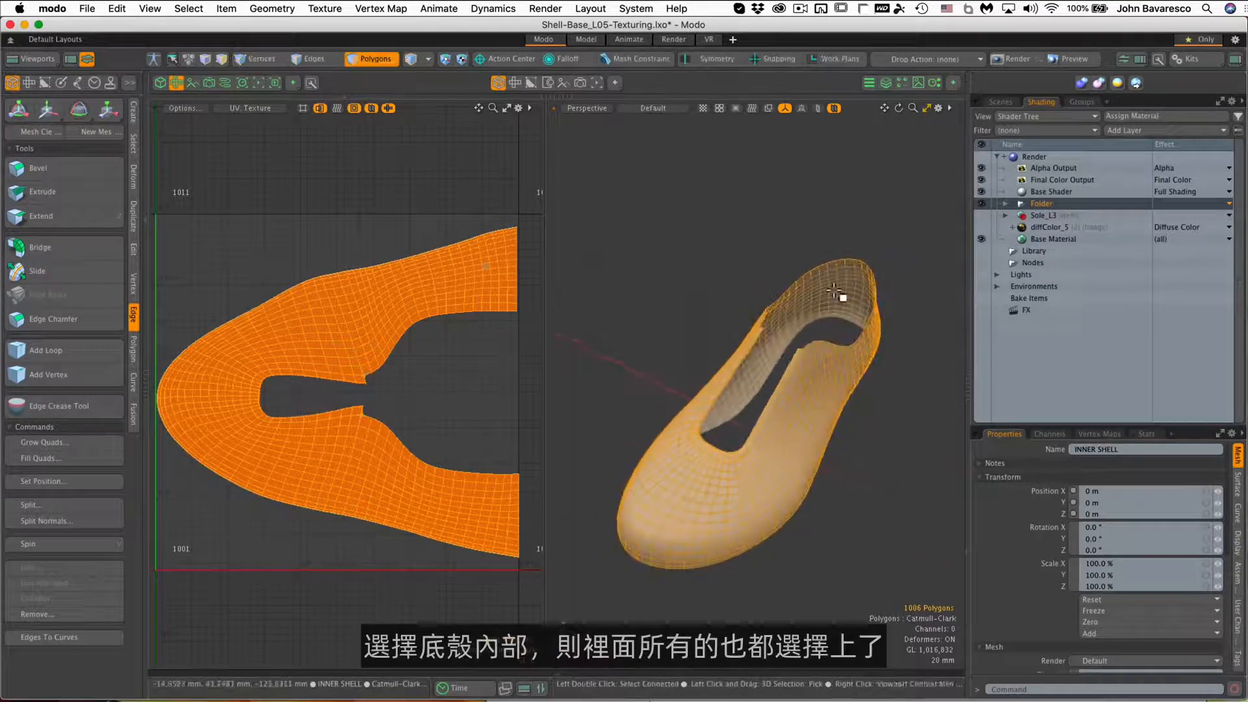
pyautogui.doubleClick(834, 292)
pyautogui.scroll(3, 856, 355)
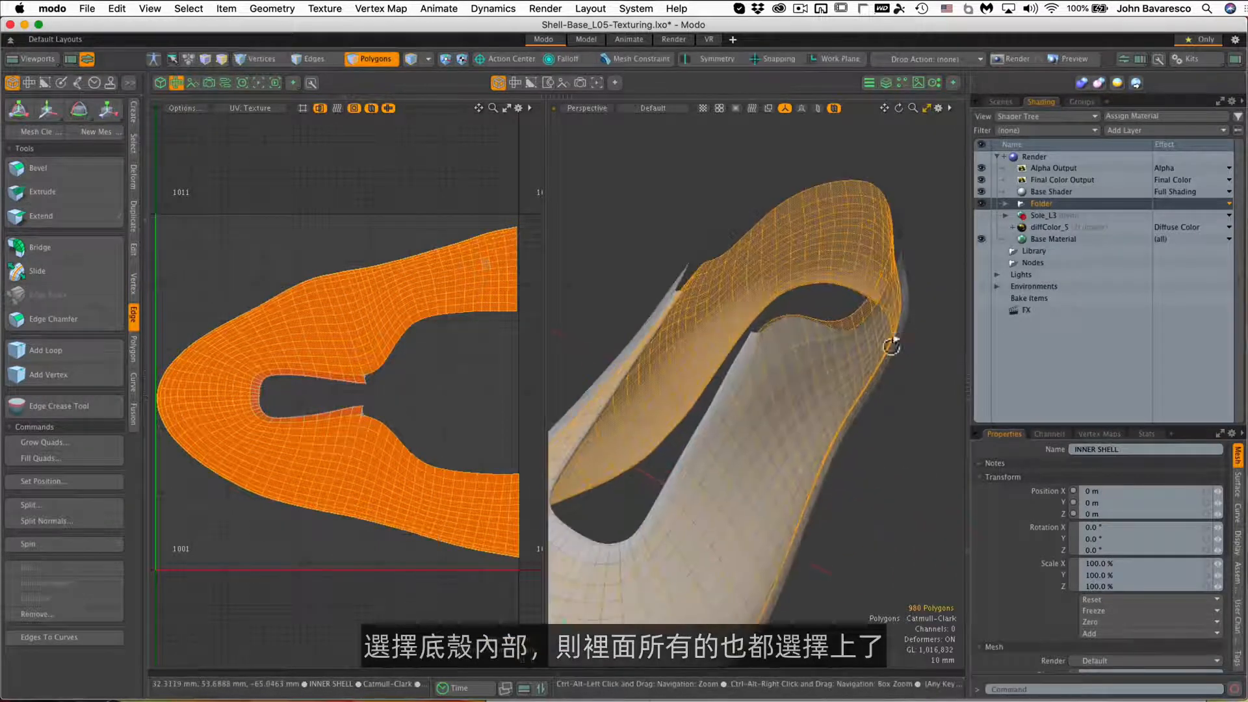
pyautogui.keyDown('alt'); pyautogui.moveTo(895, 346); pyautogui.dragTo(931, 308); pyautogui.keyUp('alt')
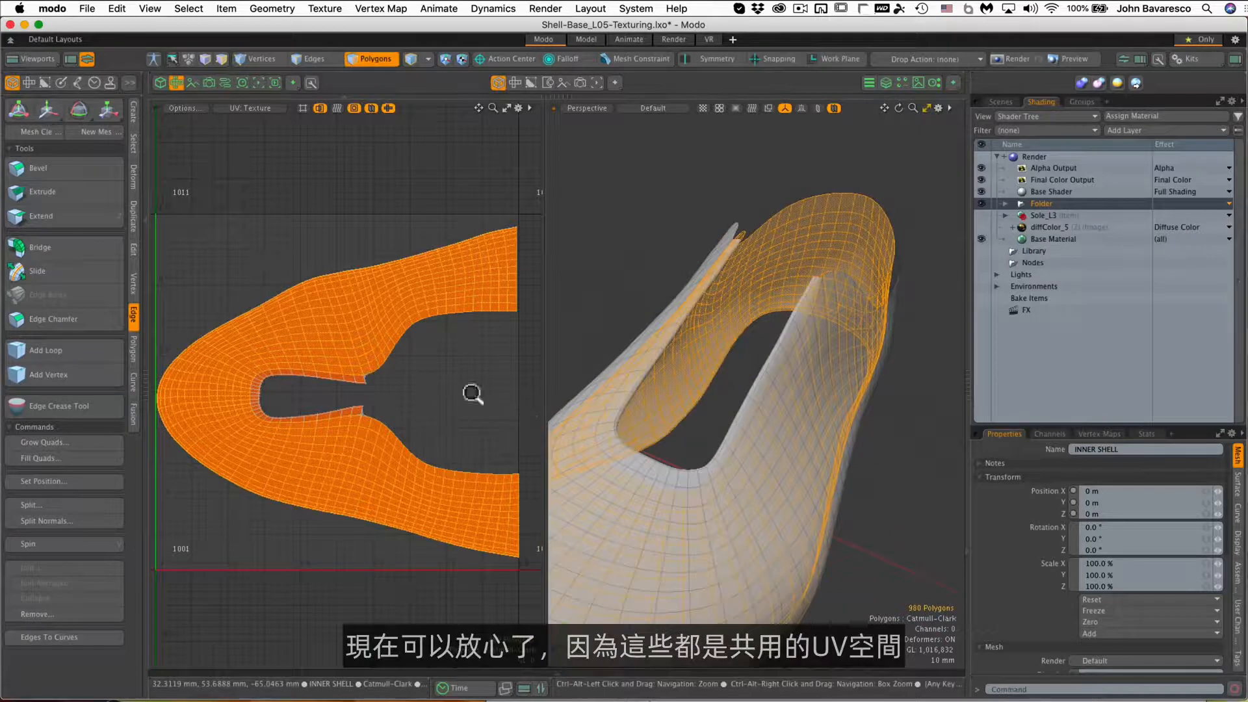
pyautogui.scroll(-2, 468, 395)
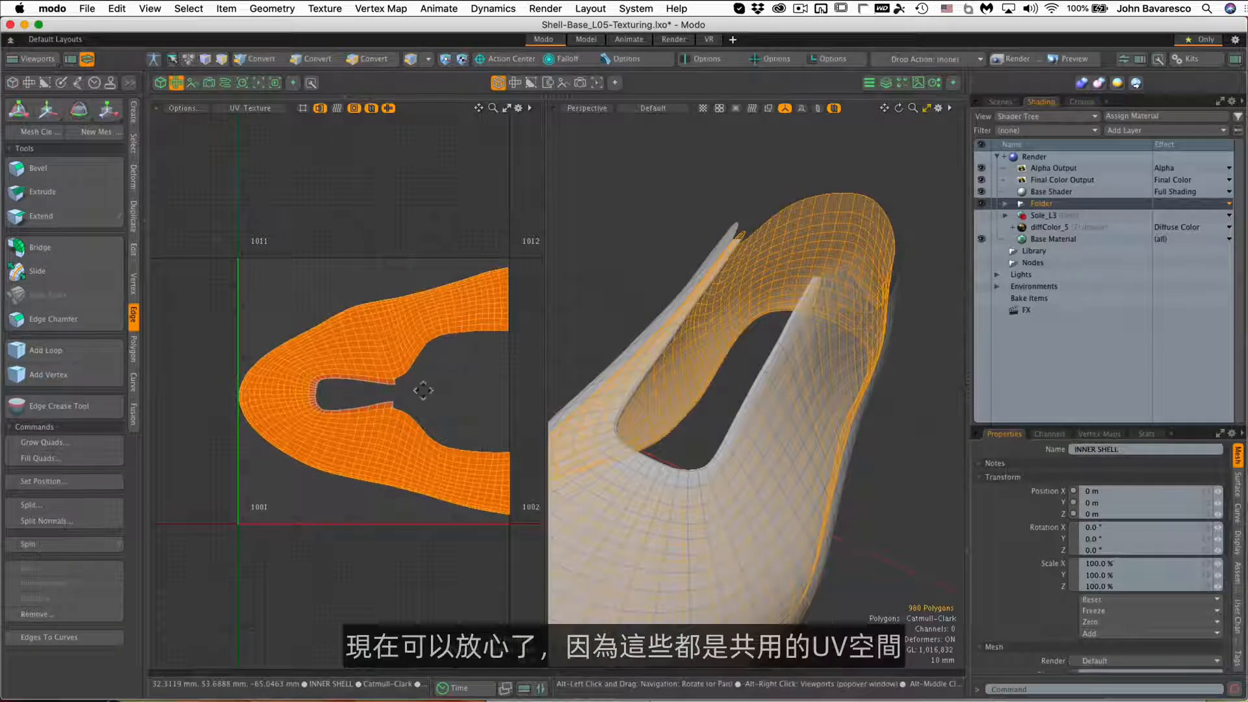
pyautogui.keyDown('ctrl'); pyautogui.keyDown('alt'); pyautogui.moveTo(634, 357); pyautogui.dragTo(760, 323); pyautogui.keyUp('alt'); pyautogui.keyUp('ctrl')
pyautogui.keyDown('alt'); pyautogui.moveTo(760, 322); pyautogui.dragTo(870, 251); pyautogui.keyUp('alt')
# Clear the polygon selection and unhide the collar padding in polygon mode.
pyautogui.press('1')
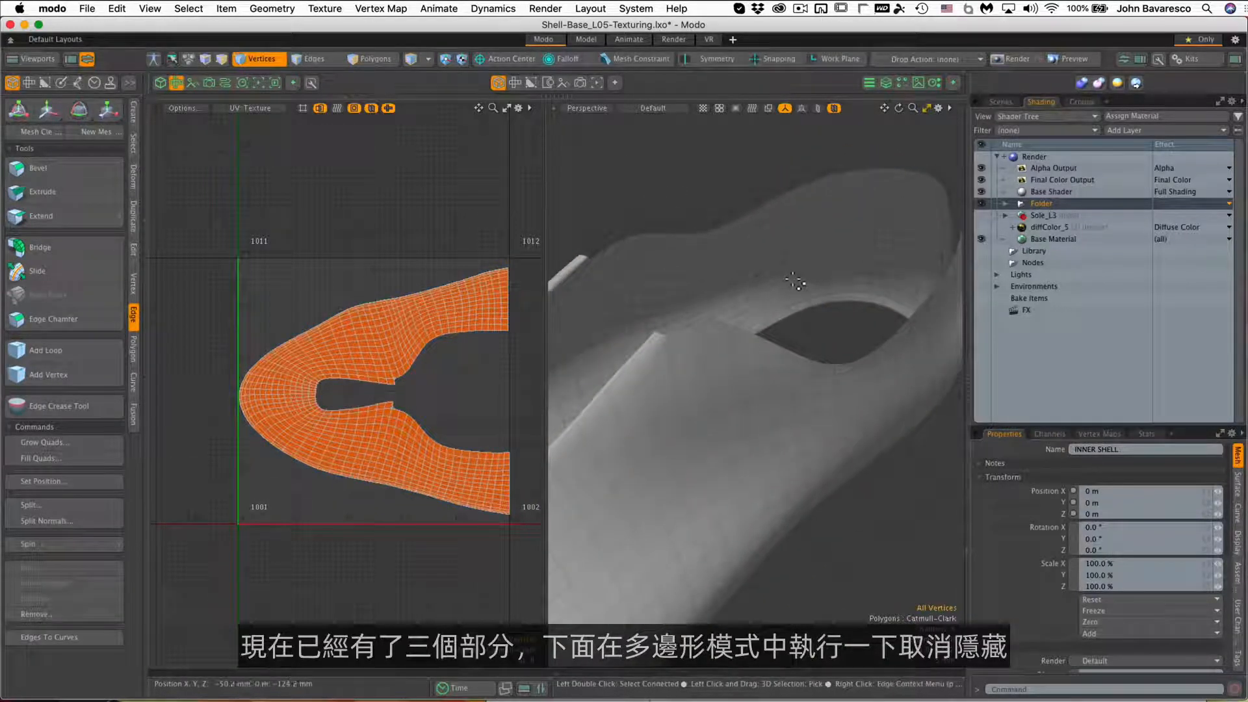
pyautogui.click(355, 58)
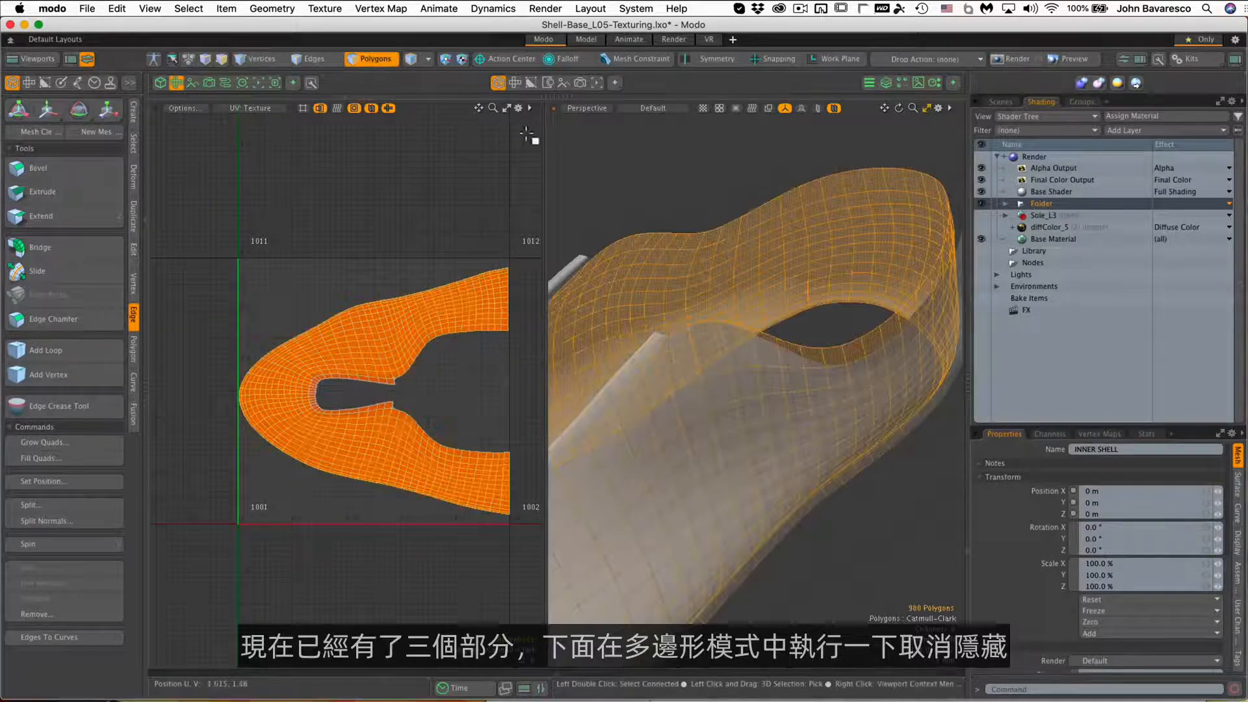
pyautogui.click(710, 159)
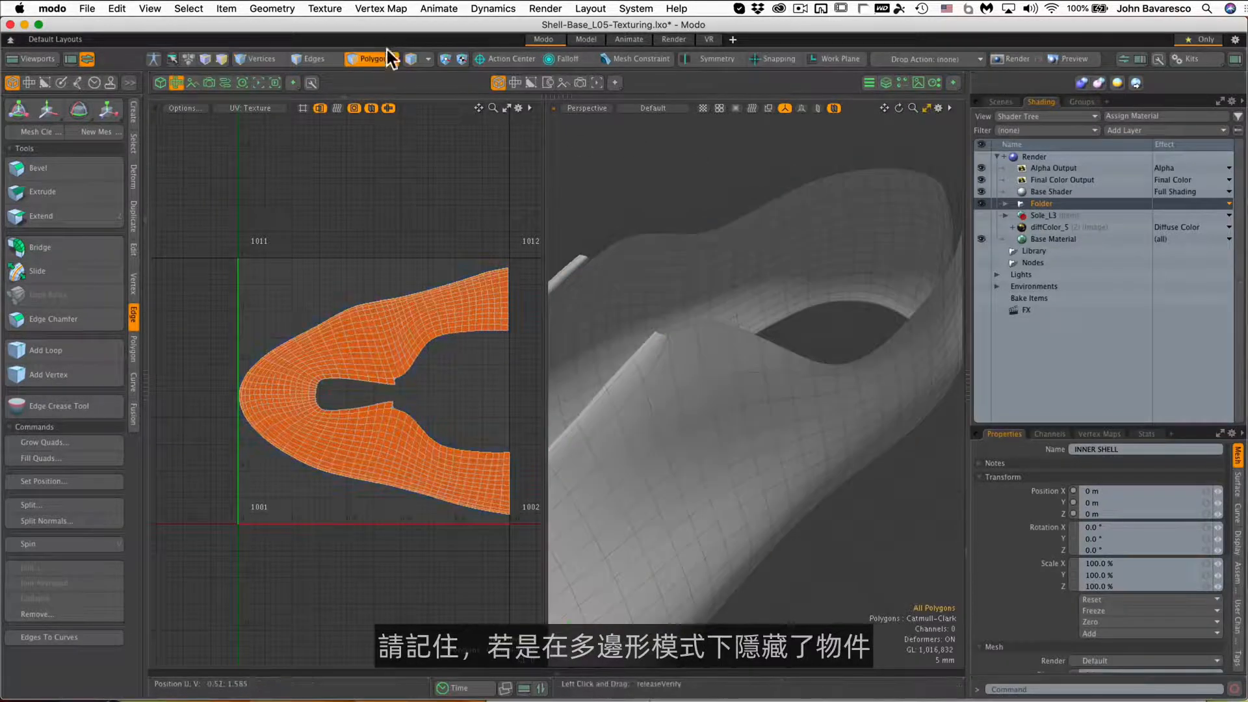
pyautogui.press('u')
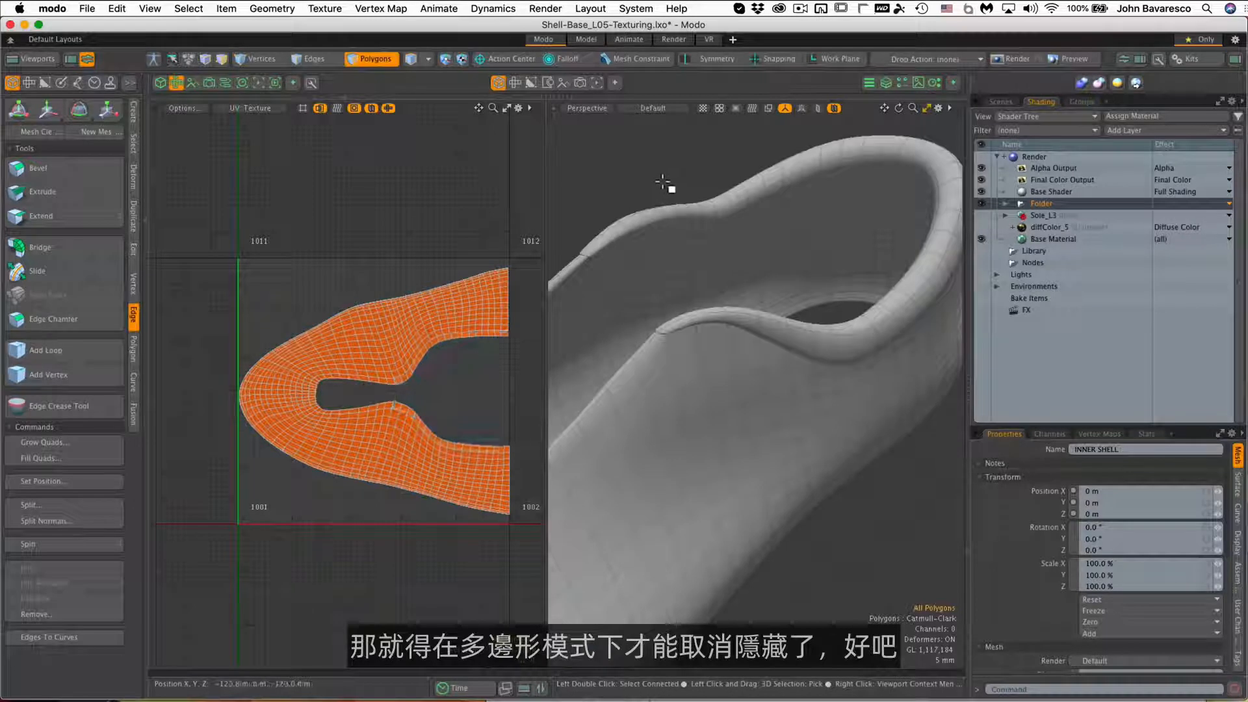
# Select the shell's outer side and inner lining in turn to check each region with the collar padding shown.
pyautogui.keyDown('ctrl'); pyautogui.keyDown('alt'); pyautogui.moveTo(719, 220); pyautogui.dragTo(718, 152); pyautogui.keyUp('alt'); pyautogui.keyUp('ctrl')
pyautogui.scroll(1, 794, 277)
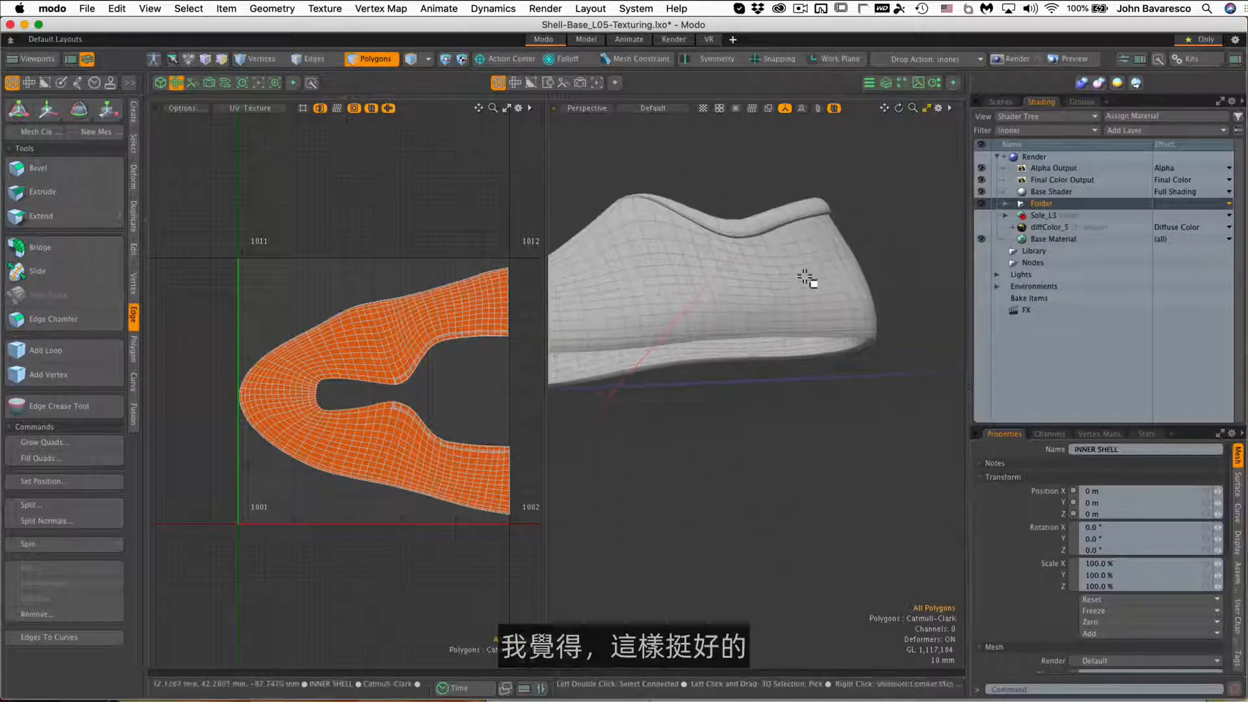
pyautogui.doubleClick(727, 287)
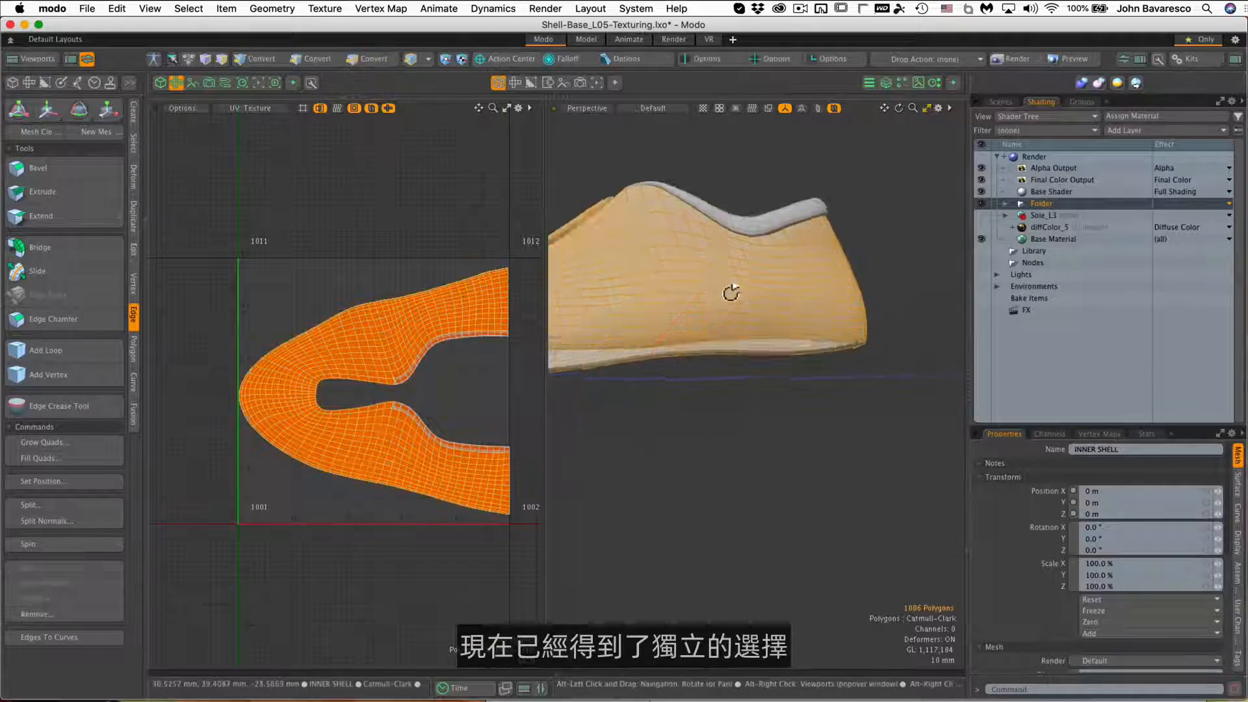
pyautogui.keyDown('alt'); pyautogui.moveTo(728, 287); pyautogui.dragTo(721, 227); pyautogui.keyUp('alt')
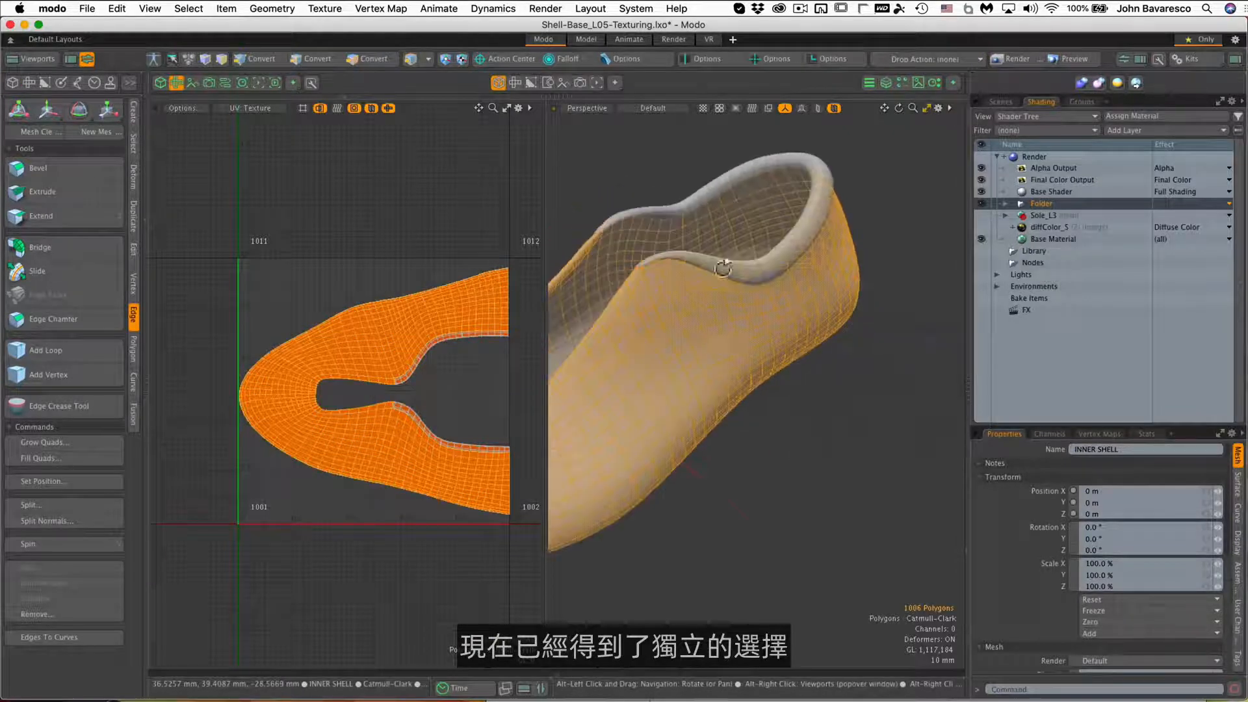
pyautogui.doubleClick(720, 228)
# Select the collar padding polygons and assign them a new material named Collar Padding.
pyautogui.doubleClick(723, 184)
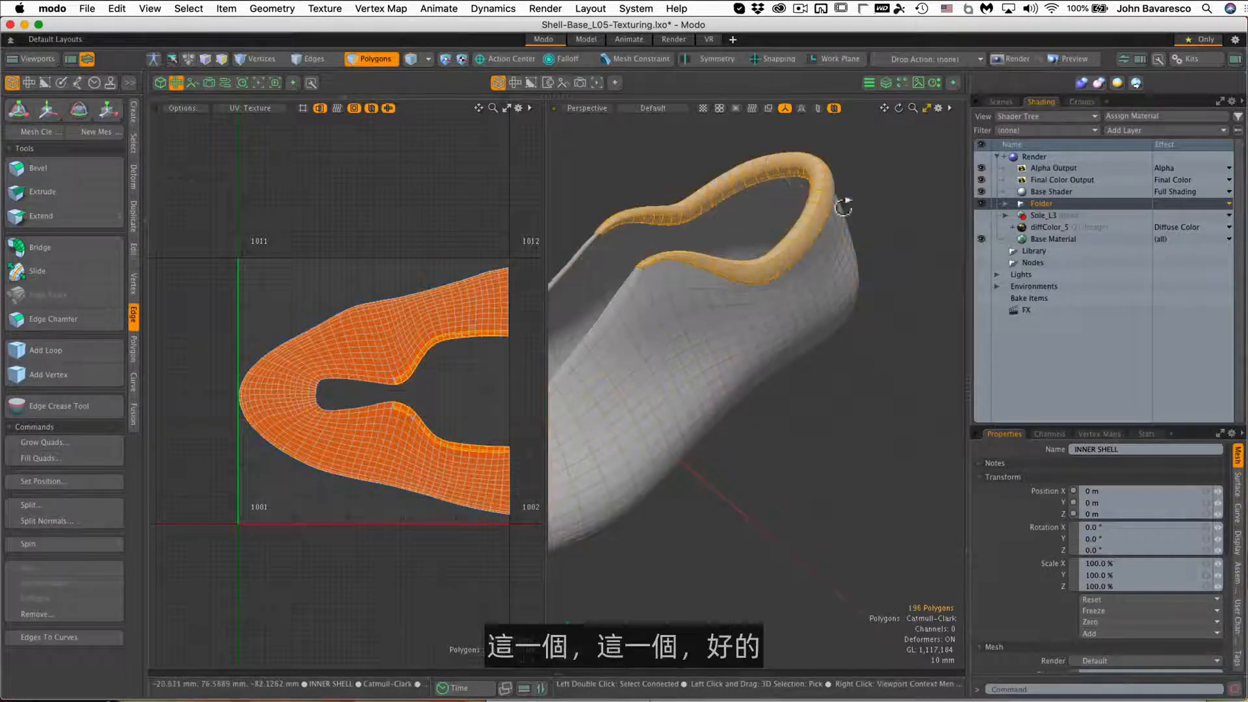
pyautogui.keyDown('alt'); pyautogui.moveTo(784, 217); pyautogui.dragTo(833, 222); pyautogui.keyUp('alt')
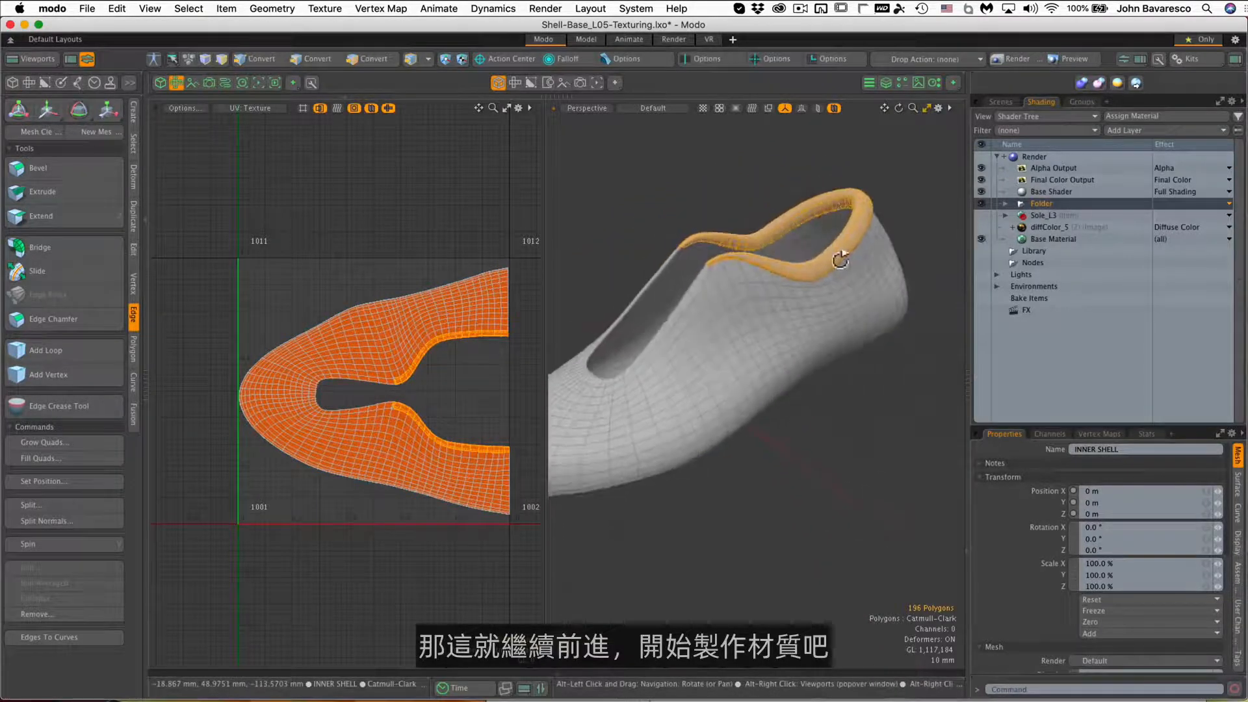
pyautogui.press('m')
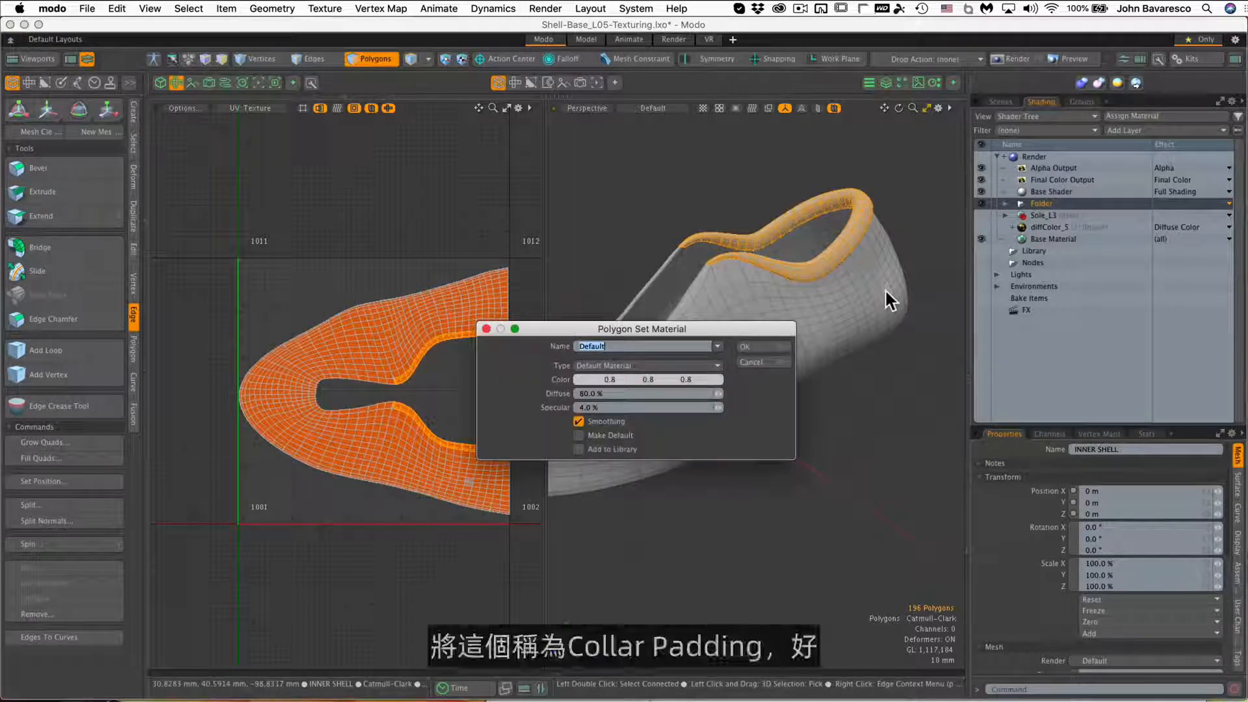
pyautogui.write('Collar Padding')
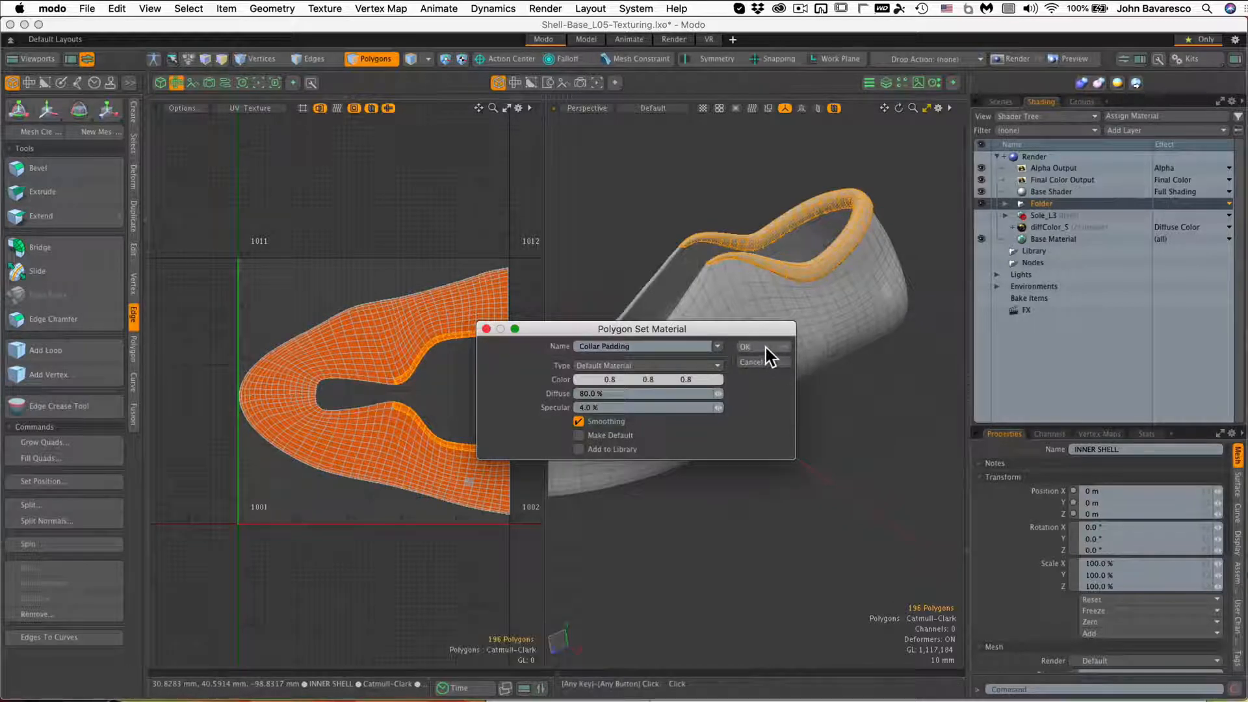
pyautogui.click(766, 348)
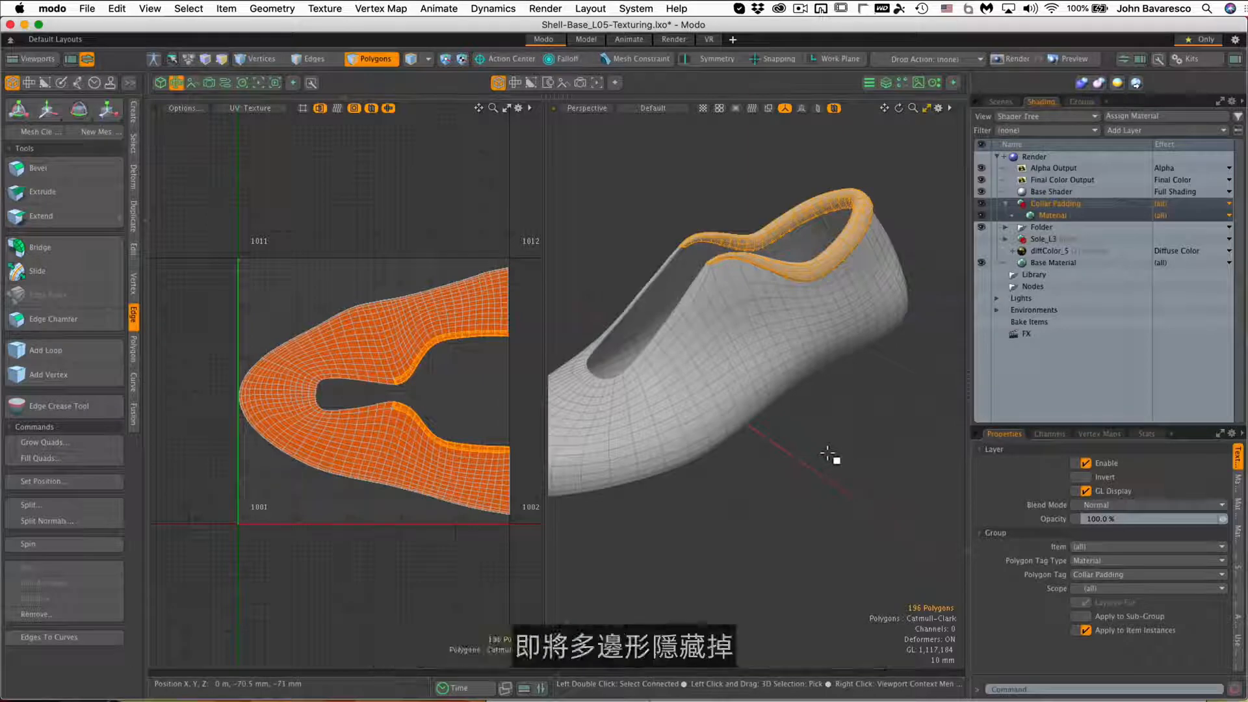
# Hide the collar padding polygons and select the whole inner lining of the shell.
pyautogui.press('h')
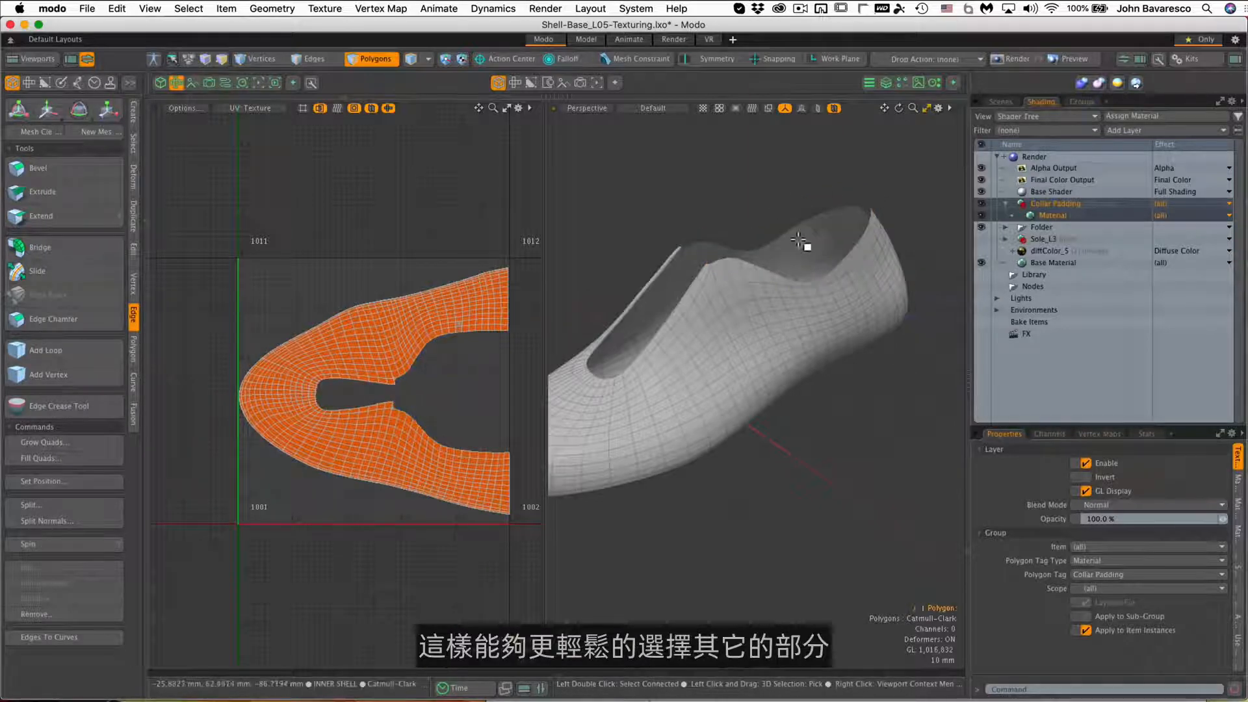
pyautogui.doubleClick(799, 241)
pyautogui.keyDown('alt'); pyautogui.moveTo(809, 245); pyautogui.dragTo(840, 251); pyautogui.keyUp('alt')
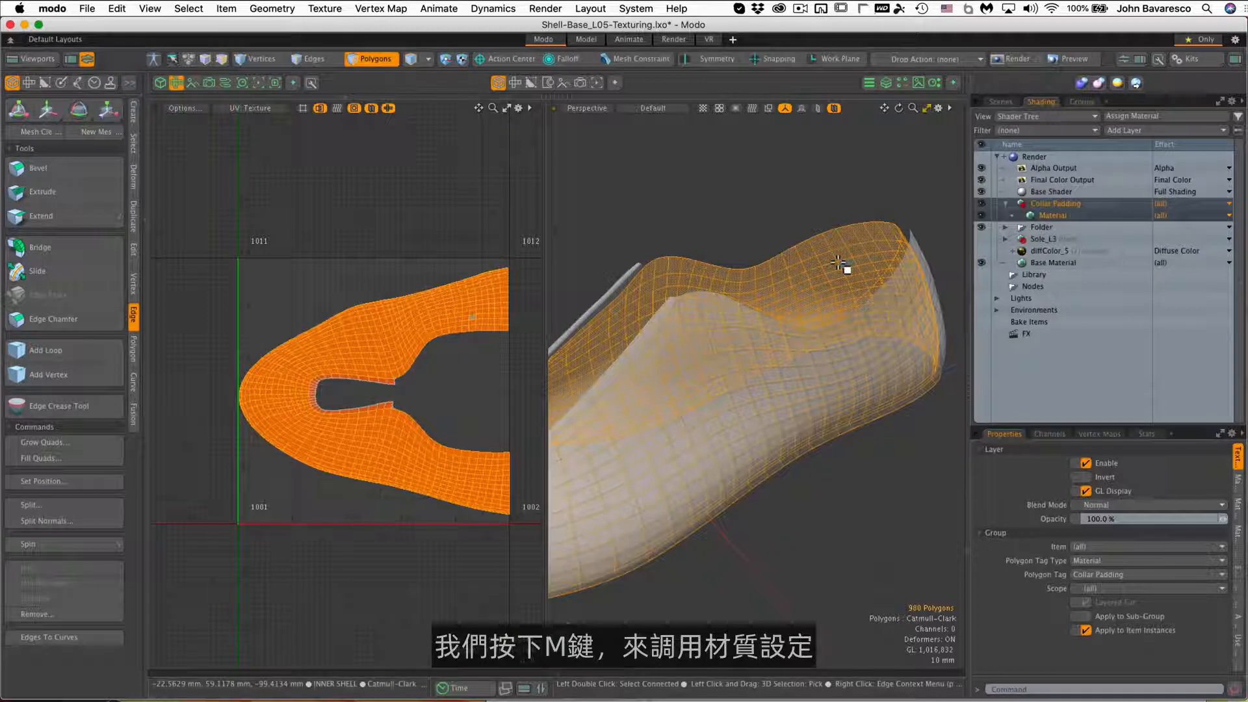
# Assign the selected inner lining polygons a new material named Shell inner, and hide them.
pyautogui.press('m')
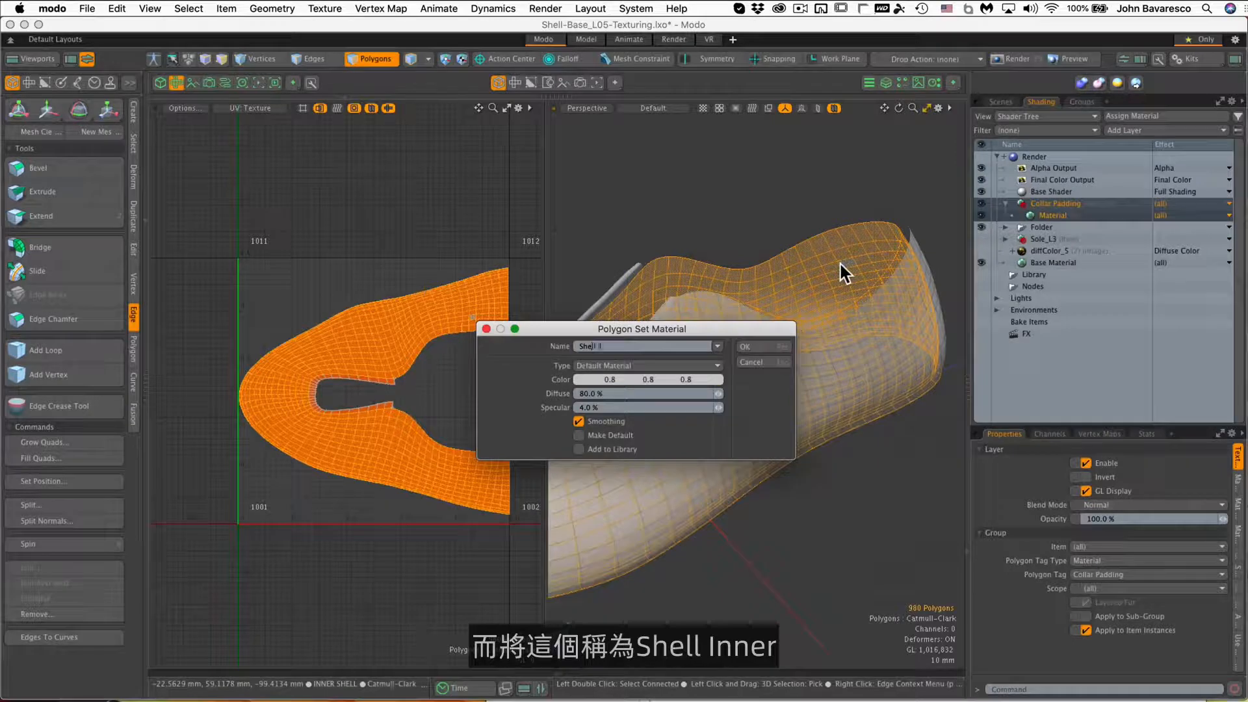
pyautogui.press('Return')
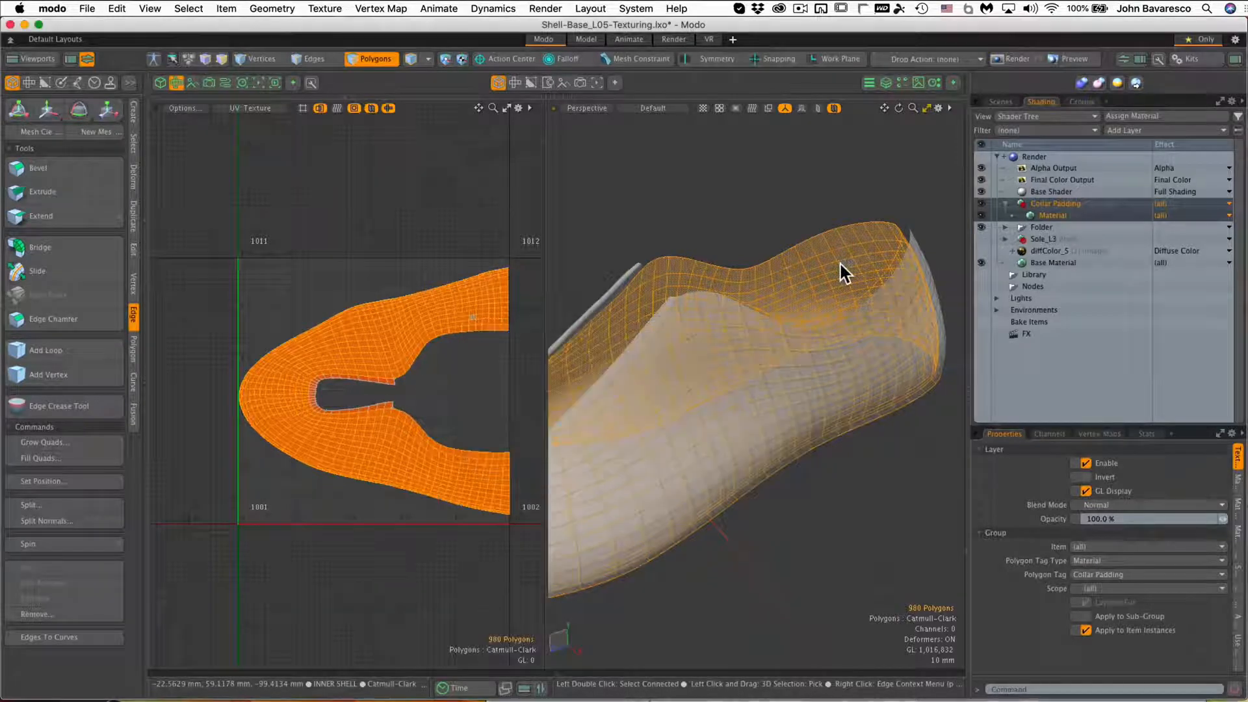
pyautogui.press('h')
# Select all connected polygons of the shell's outer side and assign them a new material named Shell outer.
pyautogui.doubleClick(917, 258)
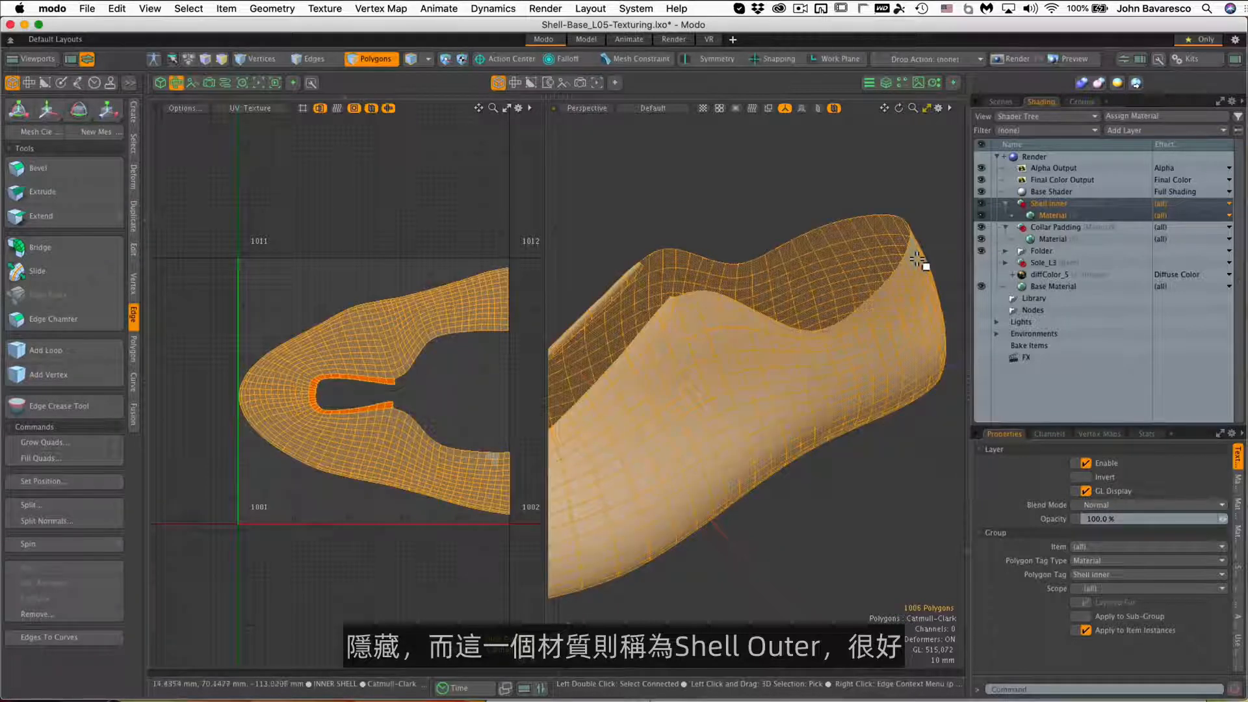
pyautogui.press('m')
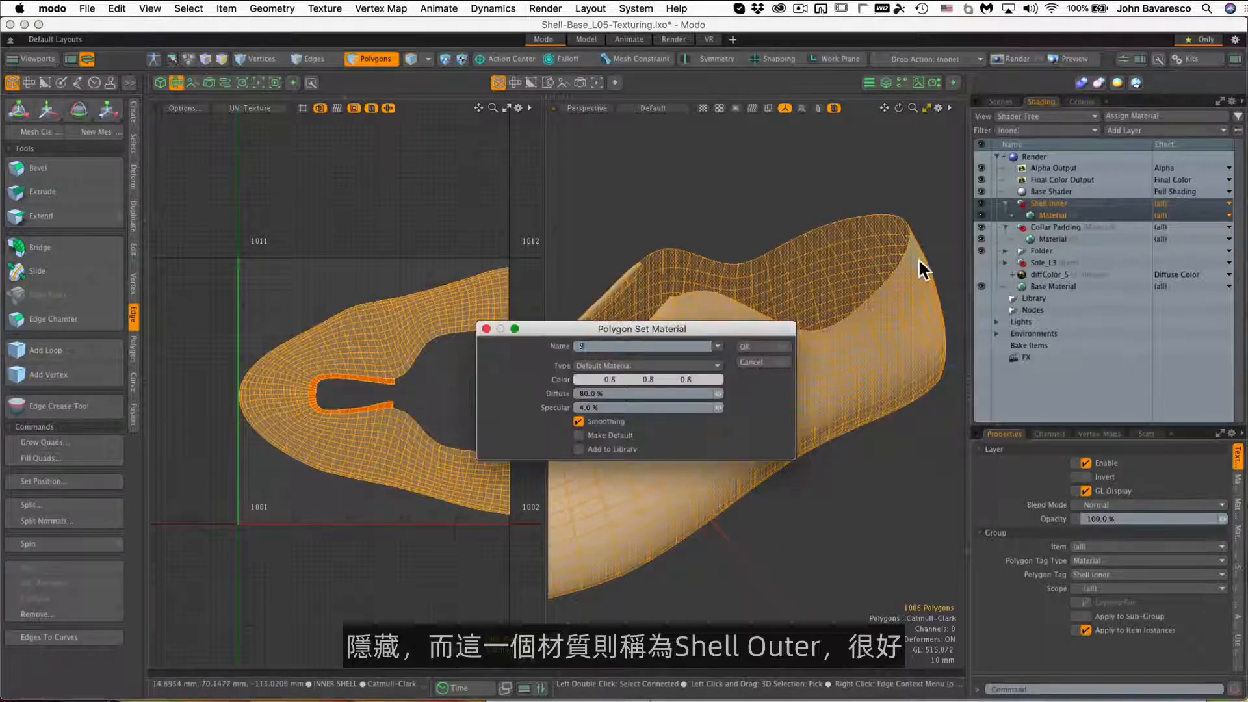
pyautogui.write('Shell outer')
pyautogui.press('Return')
# Switch to vertex selection mode and unhide all hidden parts of the shell.
pyautogui.keyDown('ctrl'); pyautogui.keyDown('alt'); pyautogui.moveTo(825, 342); pyautogui.dragTo(739, 410); pyautogui.keyUp('alt'); pyautogui.keyUp('ctrl')
pyautogui.press('1')
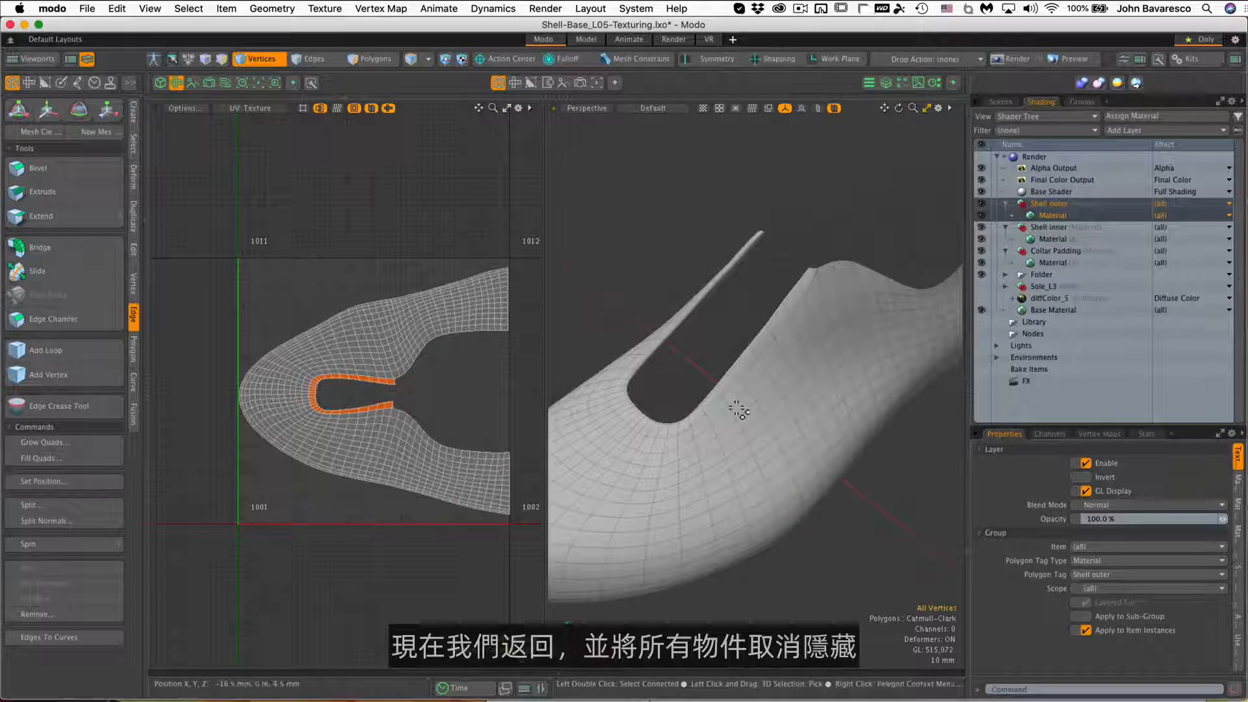
pyautogui.press('u')
pyautogui.keyDown('alt'); pyautogui.moveTo(803, 365); pyautogui.dragTo(719, 345); pyautogui.keyUp('alt')
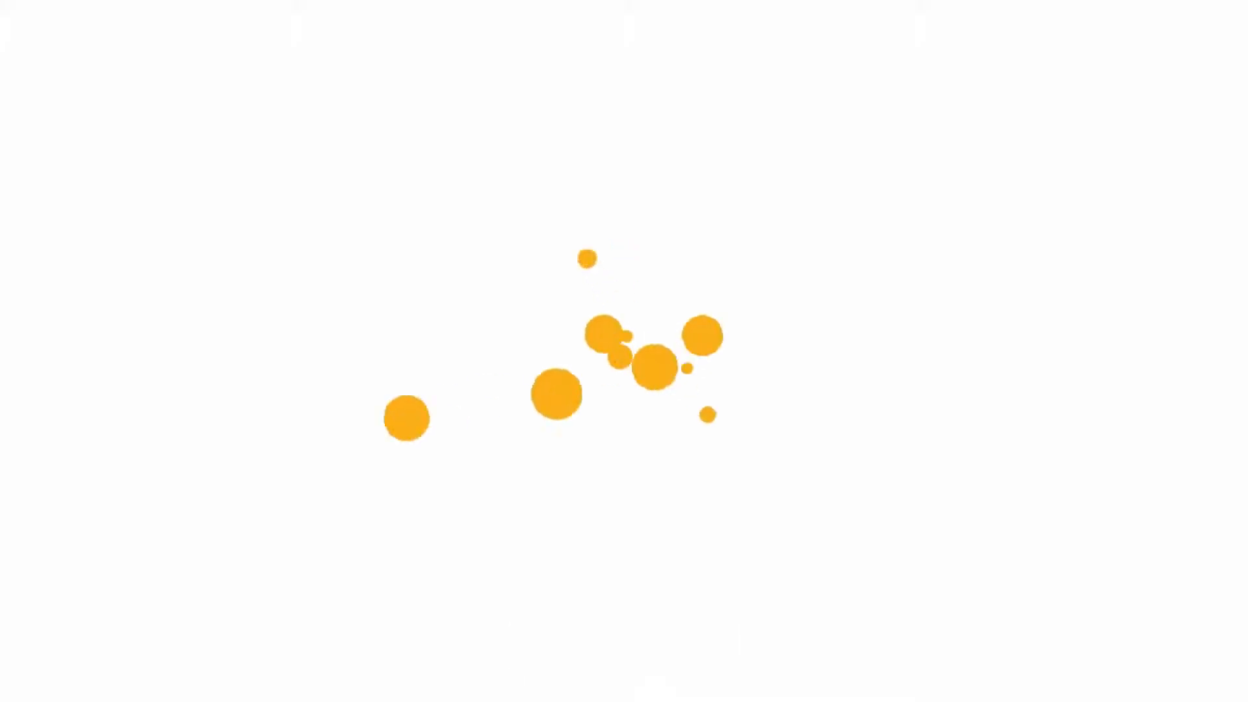